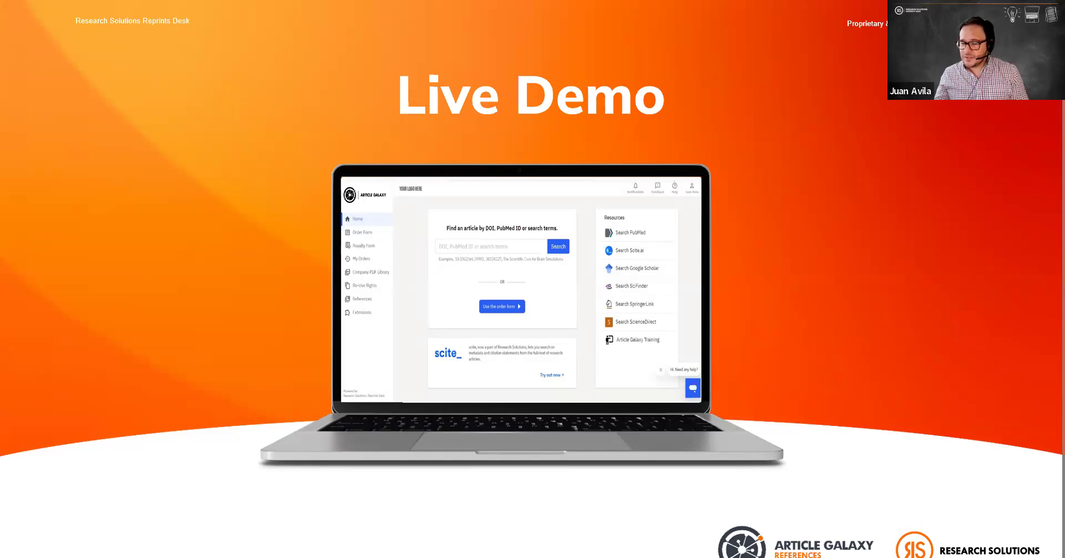
Switch to the Article Galaxy browser window, return to its home page and open the References section.
key(super)
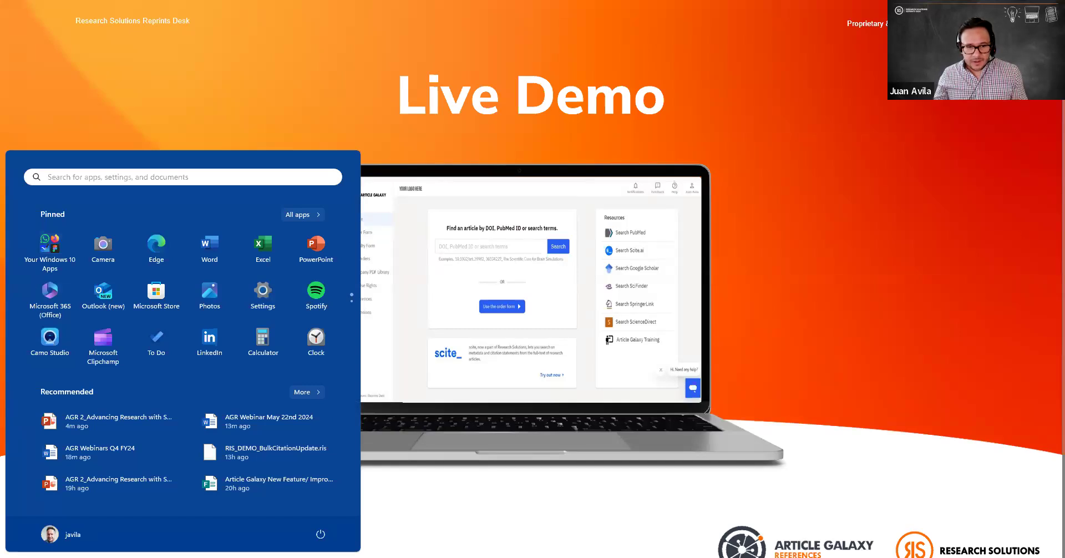
click(339, 556)
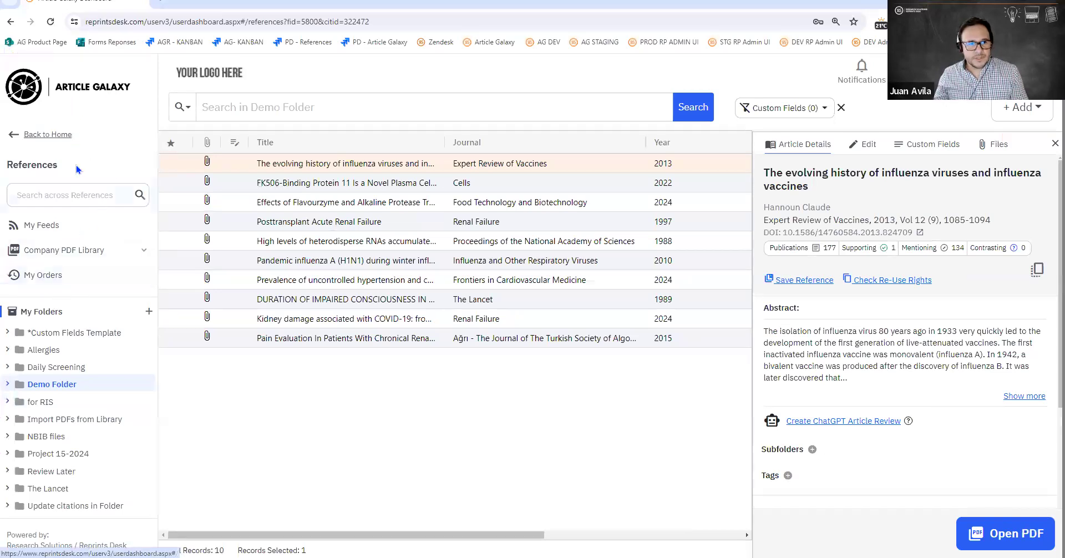
click(66, 135)
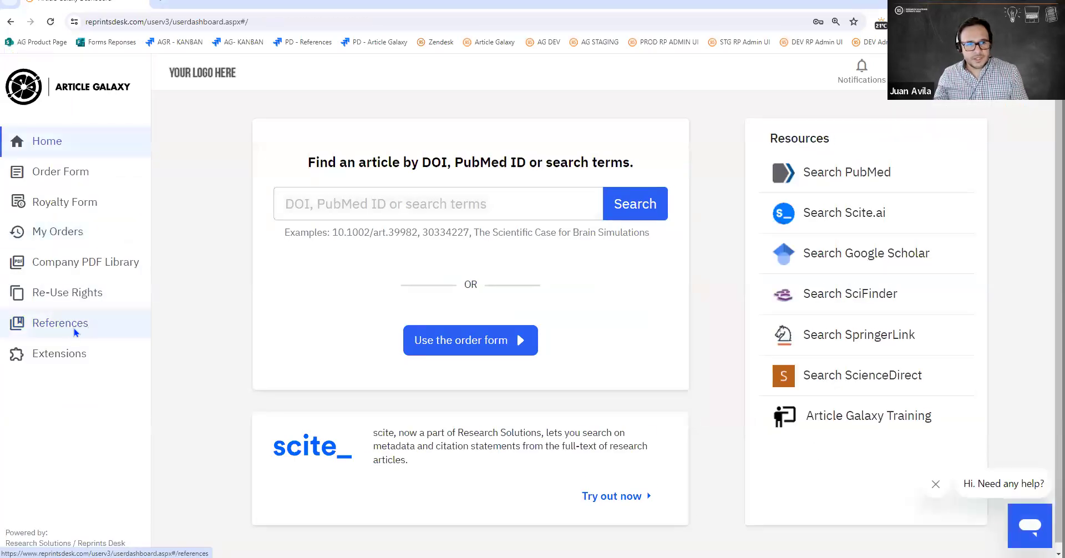
click(74, 328)
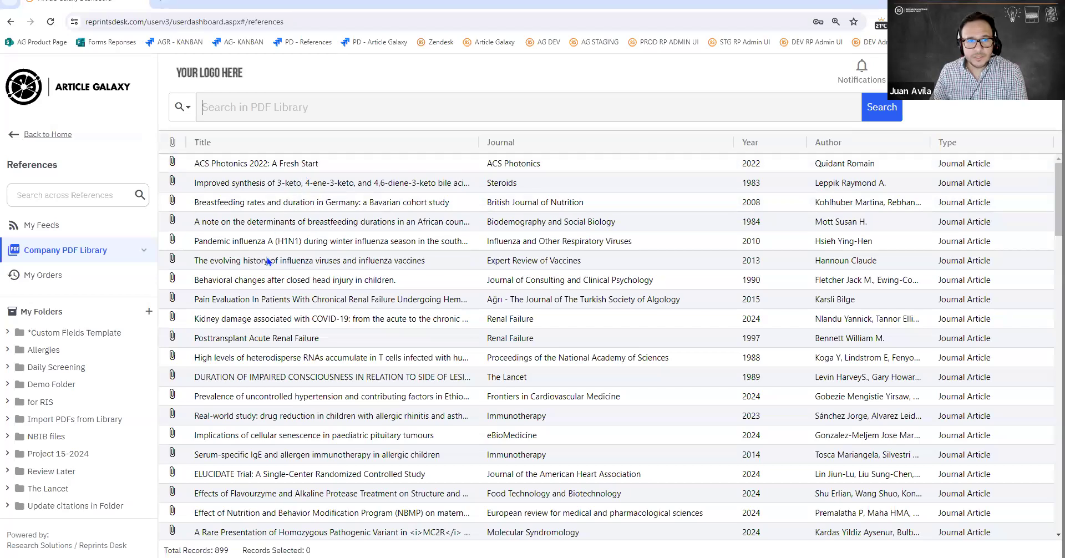
In Demo Folder, shorten the journal name of the "Prevalence of uncontrolled hypertension" reference to "Frontiers" and save it.
click(57, 385)
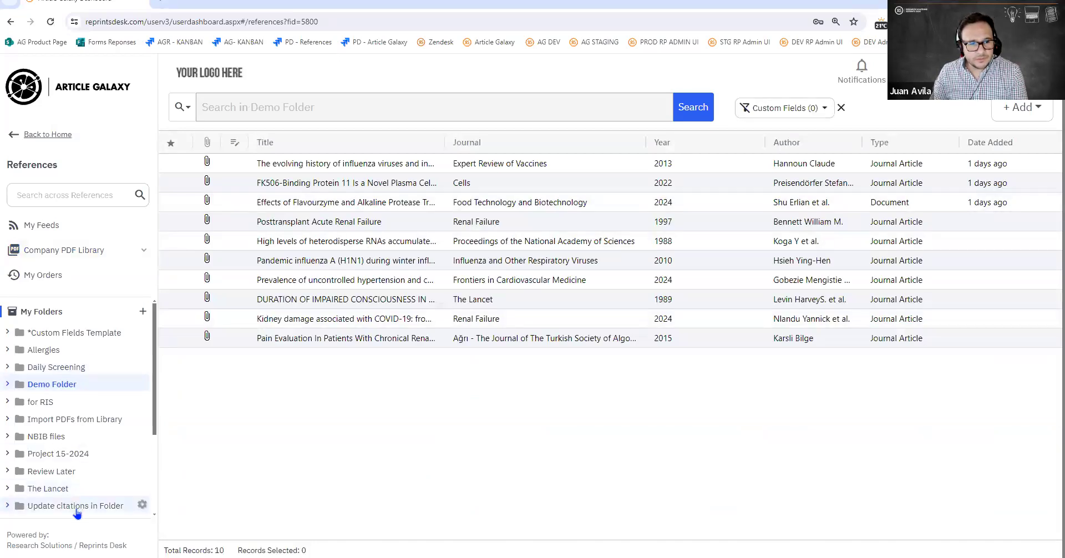
click(331, 284)
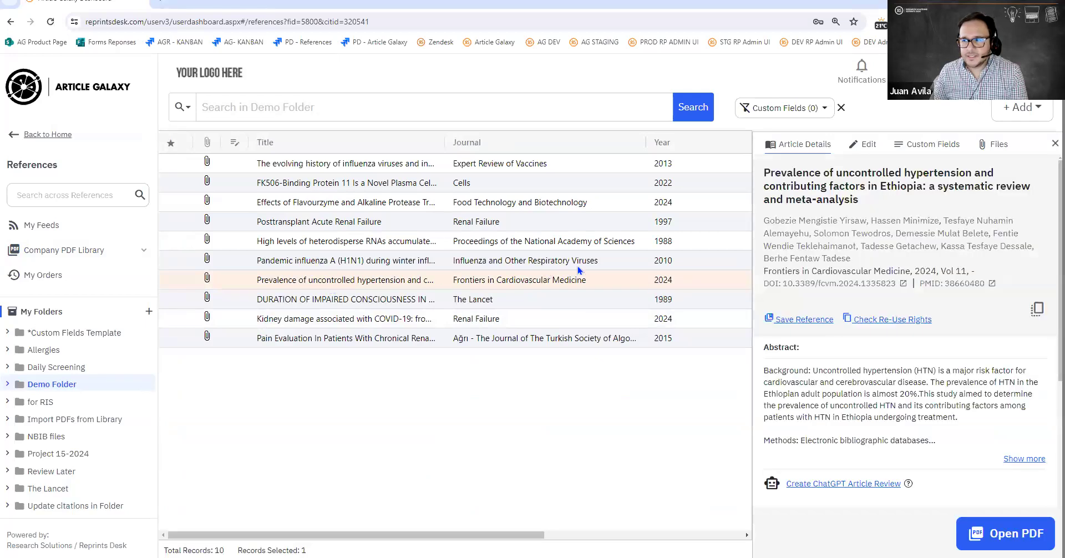
click(867, 146)
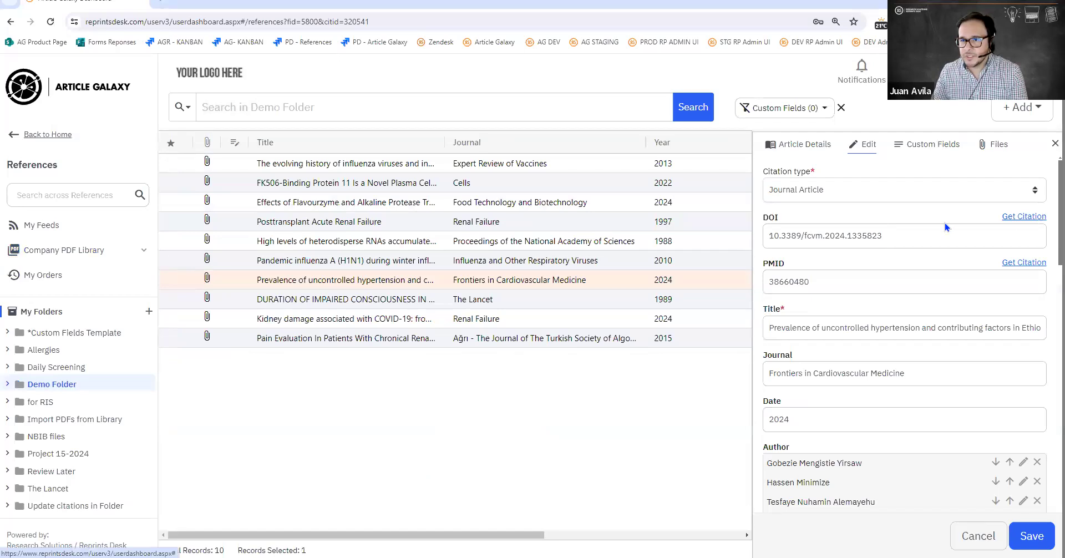
scroll(881, 351, down, 3)
scroll(906, 364, up, 2)
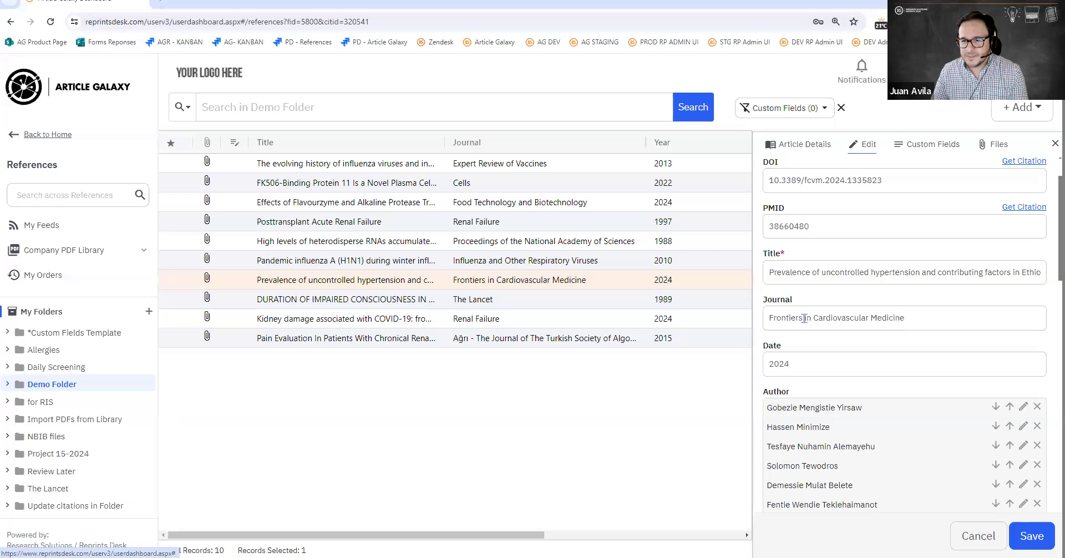
drag(804, 318, 913, 315)
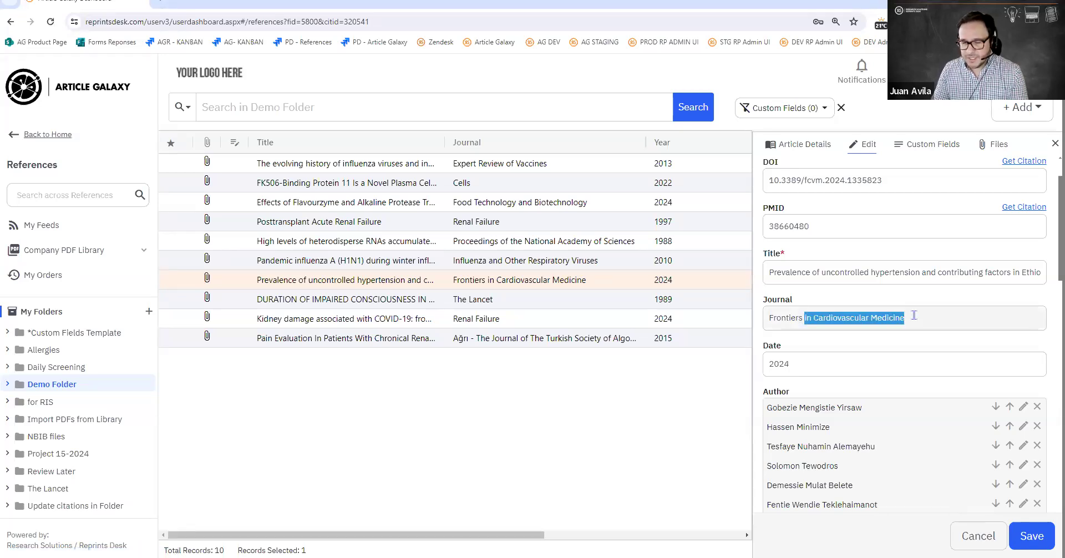
key(BackSpace)
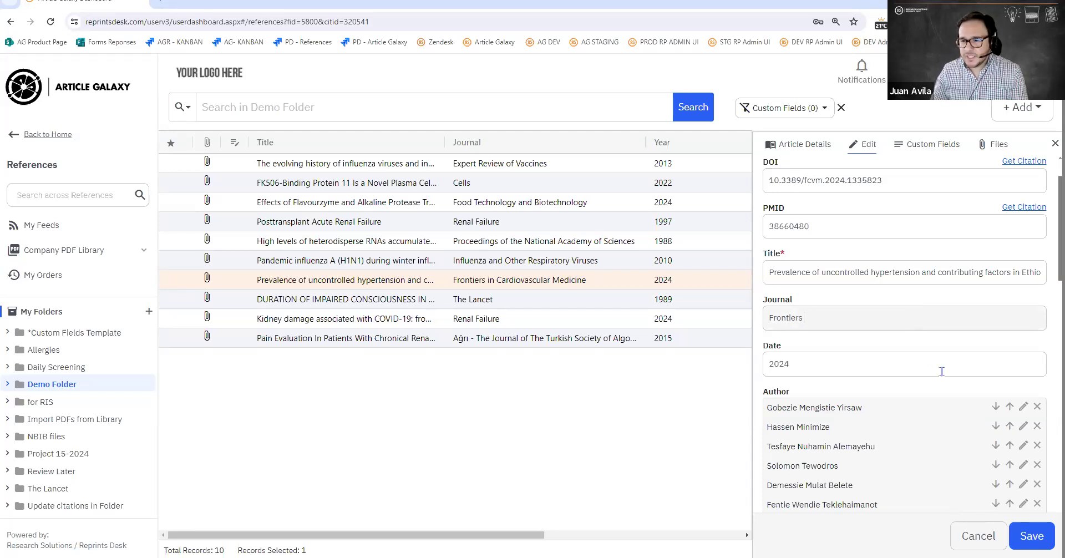
click(1033, 536)
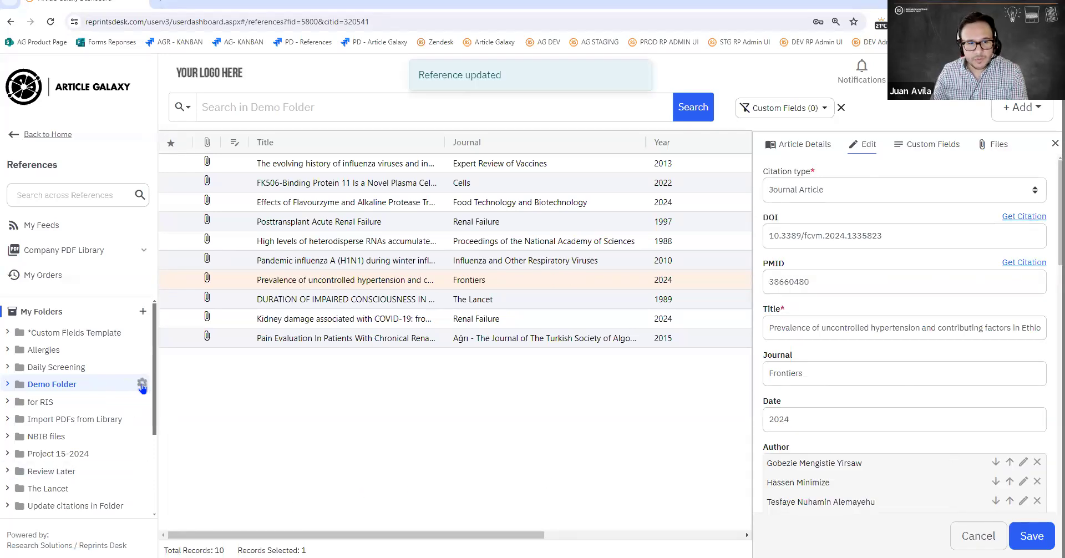
View the management options available for Demo Folder and close the reference's editing pane.
click(142, 385)
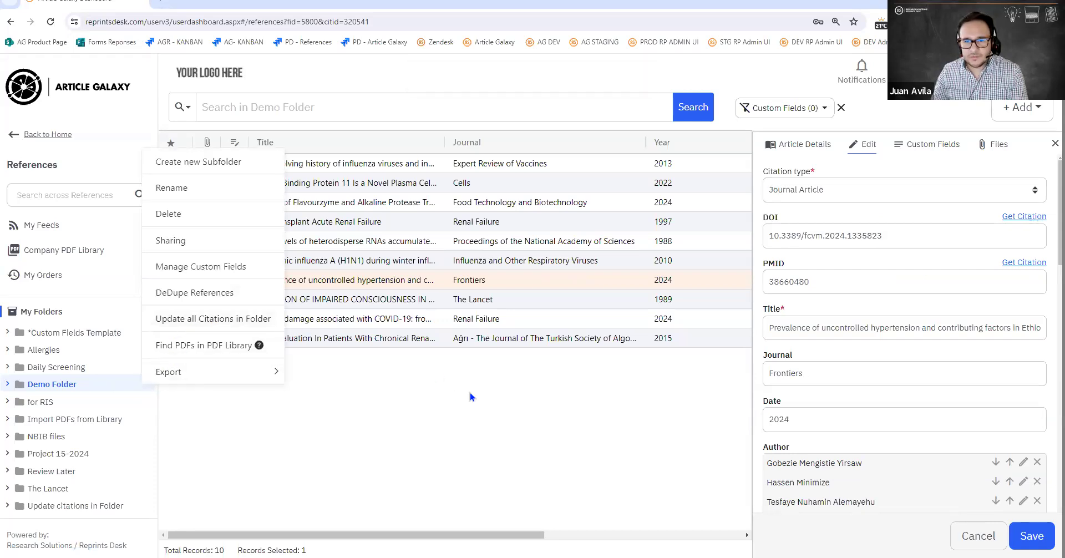
click(517, 397)
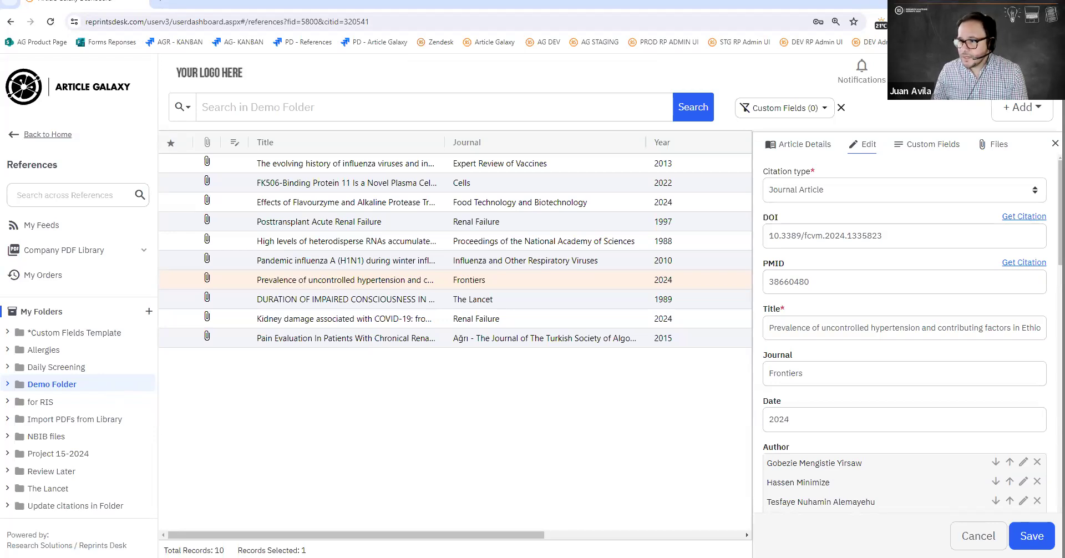
click(1055, 143)
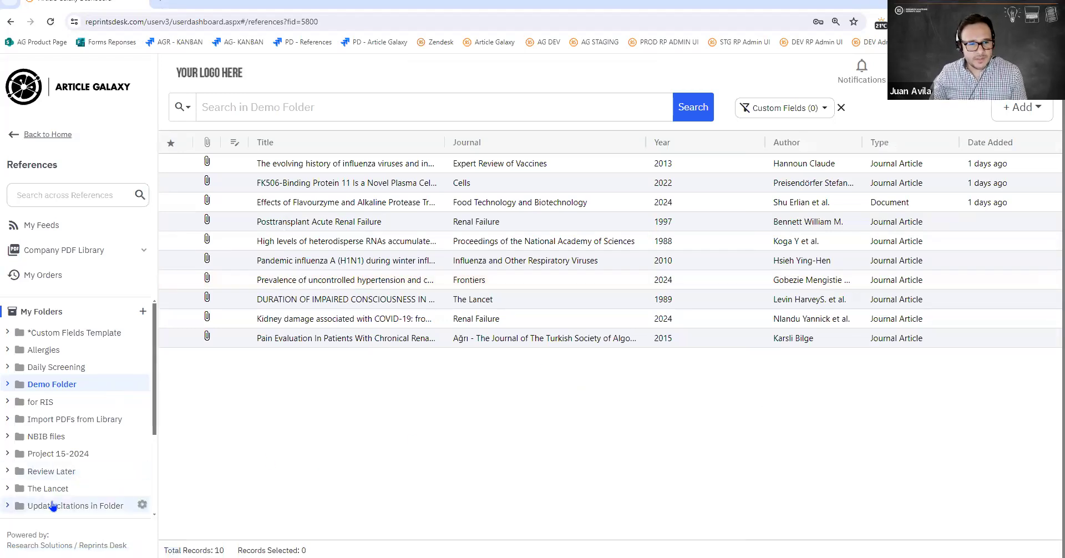
In the "Update citations in Folder" folder, clear the abstract of the "Pain Evaluation In Patients" reference and save it.
click(72, 502)
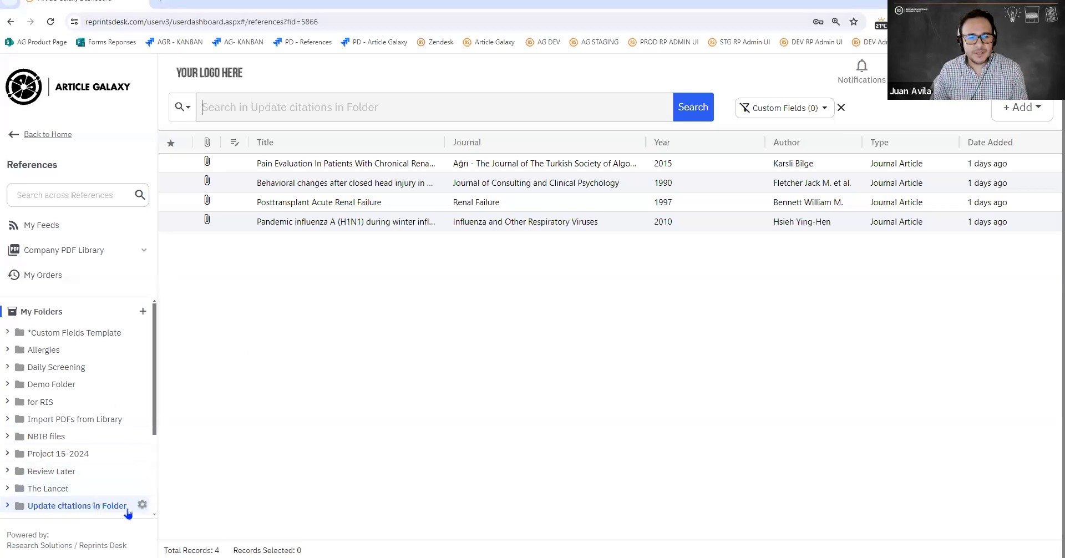
click(345, 167)
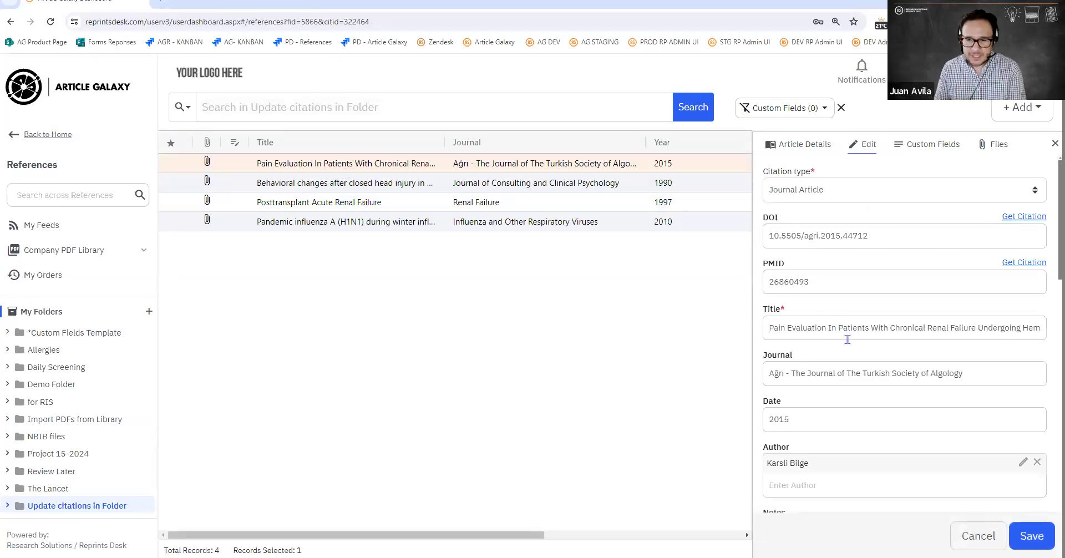
scroll(847, 340, down, 5)
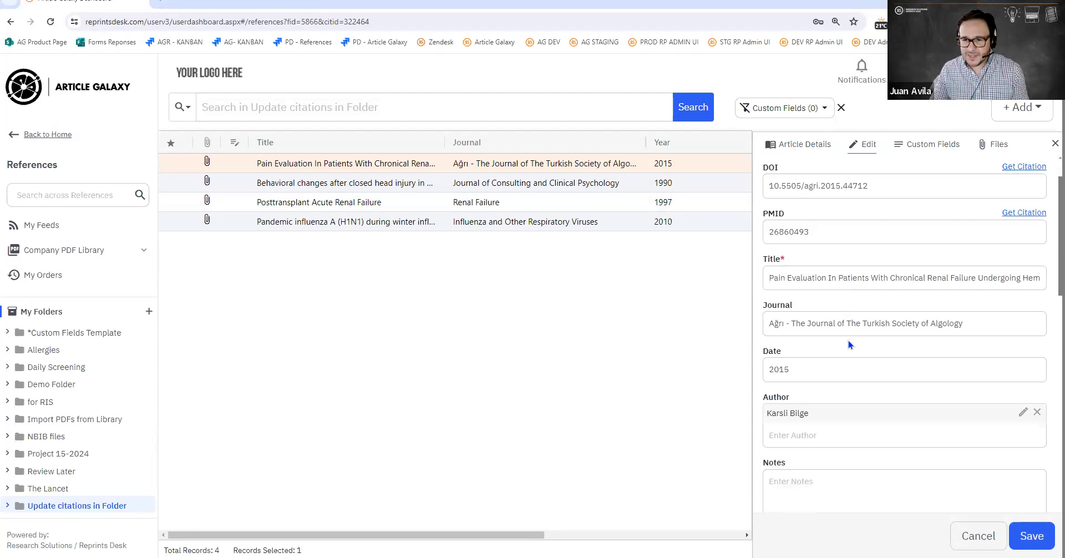
drag(771, 325, 1004, 358)
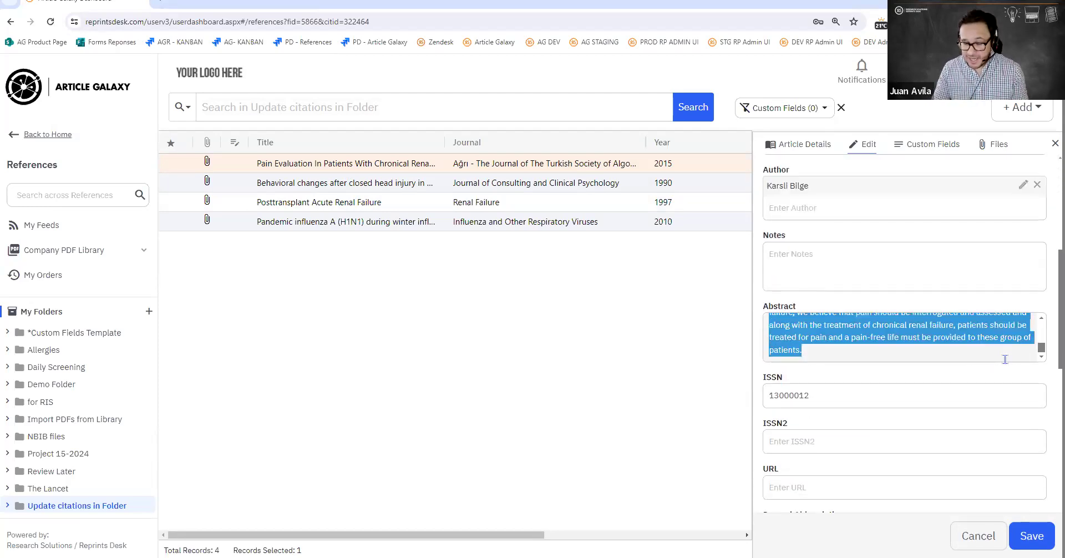
key(BackSpace)
click(1032, 536)
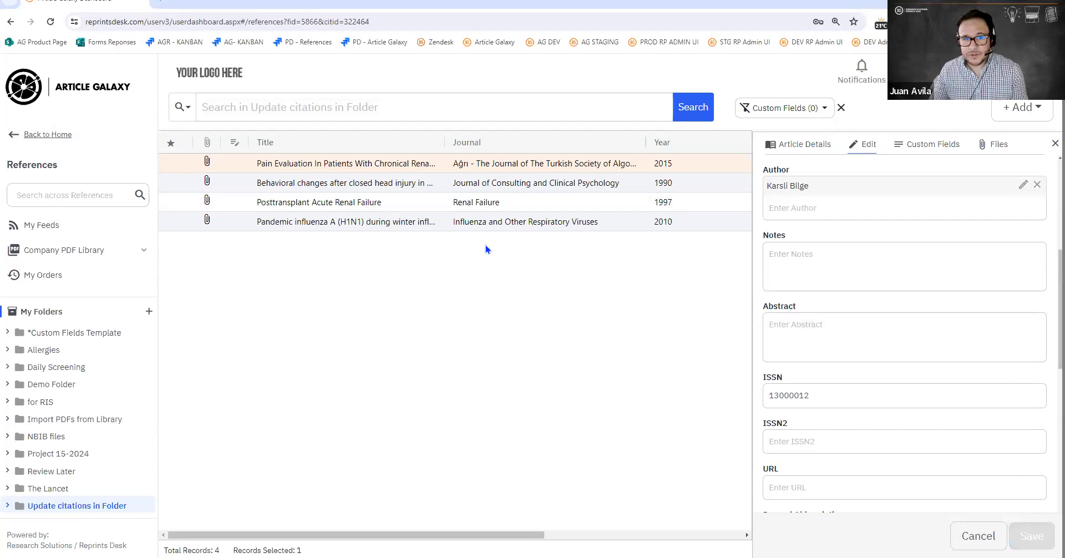
Clear the abstract of the "Behavioral changes after closed head injury in children" reference.
click(421, 189)
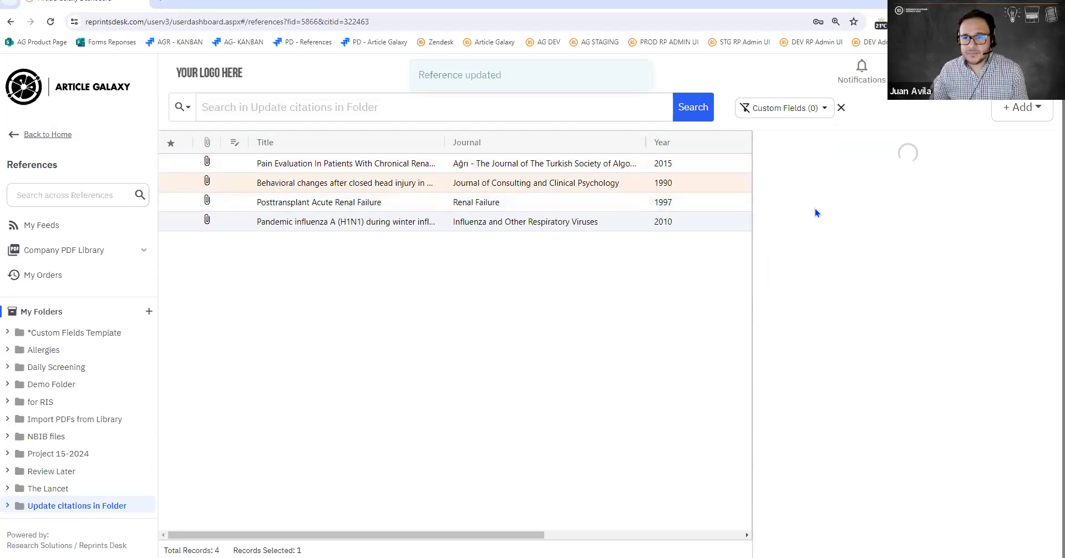
scroll(827, 346, down, 5)
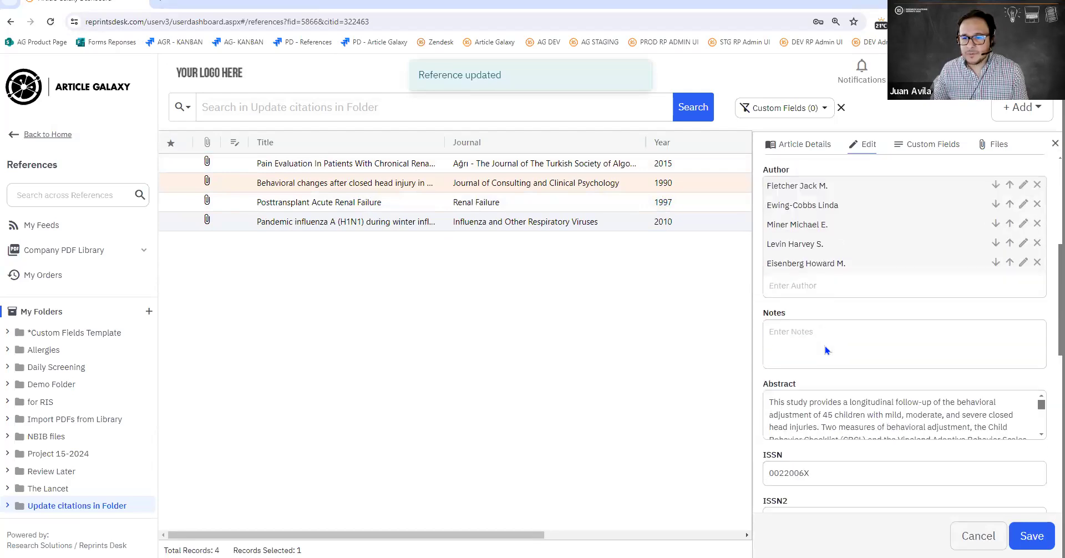
scroll(825, 349, down, 3)
drag(768, 289, 1003, 324)
key(BackSpace)
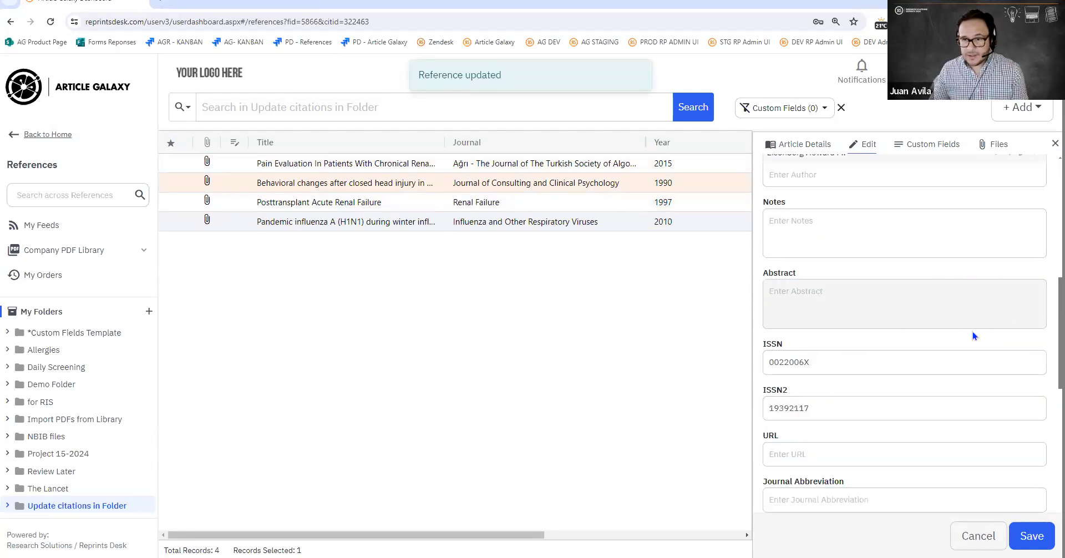
Remove all five authors from the "Behavioral changes after closed head injury in children" reference.
scroll(910, 372, up, 5)
scroll(951, 369, down, 1)
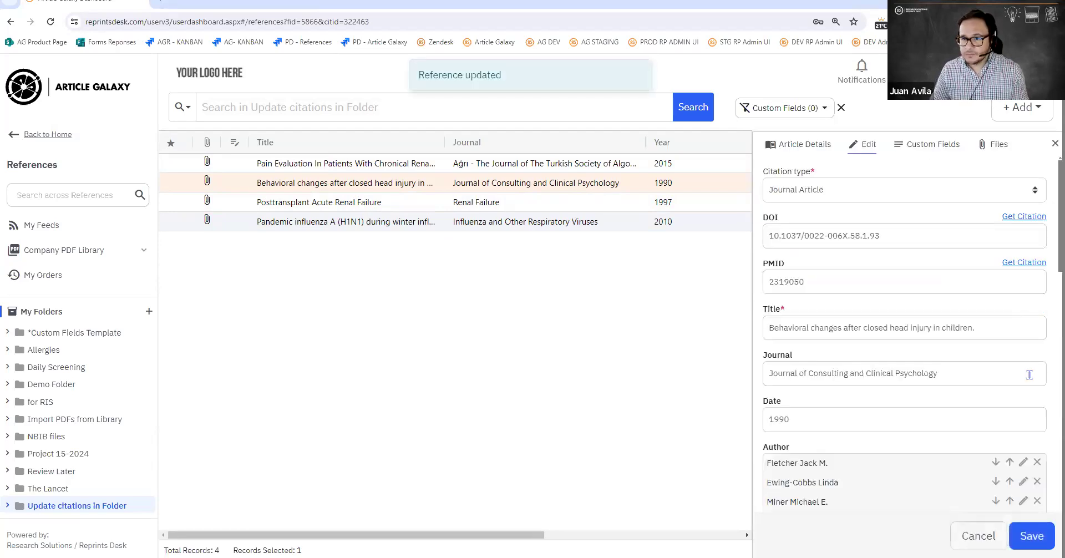
scroll(1030, 372, down, 2)
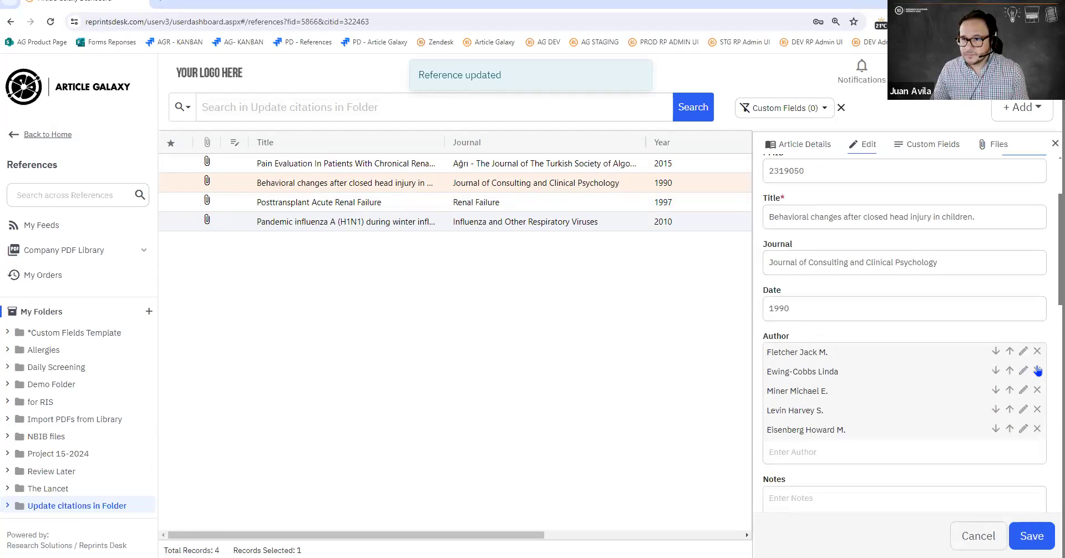
click(1037, 371)
click(1036, 370)
click(1037, 370)
click(1036, 371)
click(1037, 351)
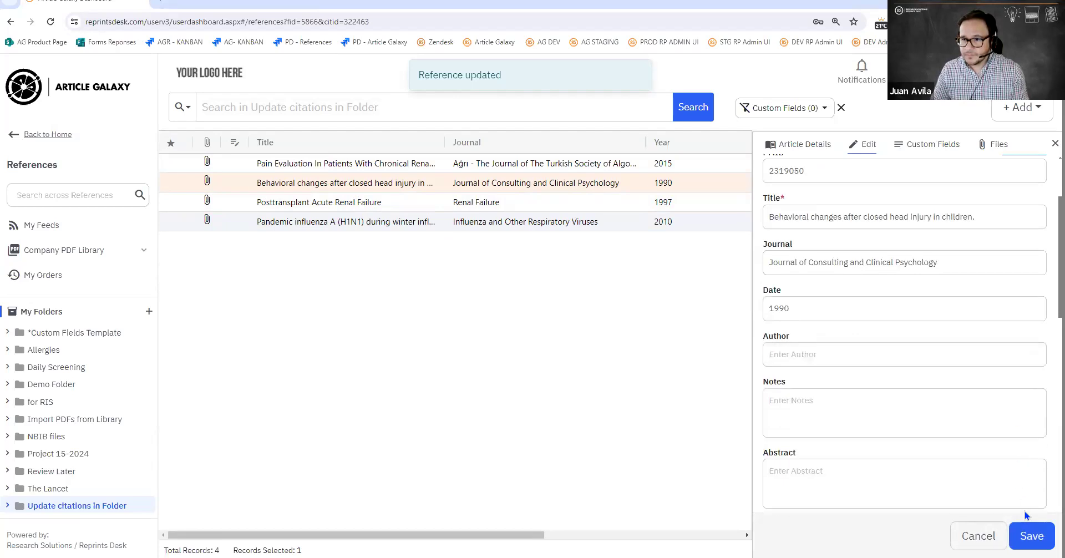
Shorten the title of the "Posttransplant Acute Renal Failure" reference to "Posttransplan" and clear its journal name.
click(342, 203)
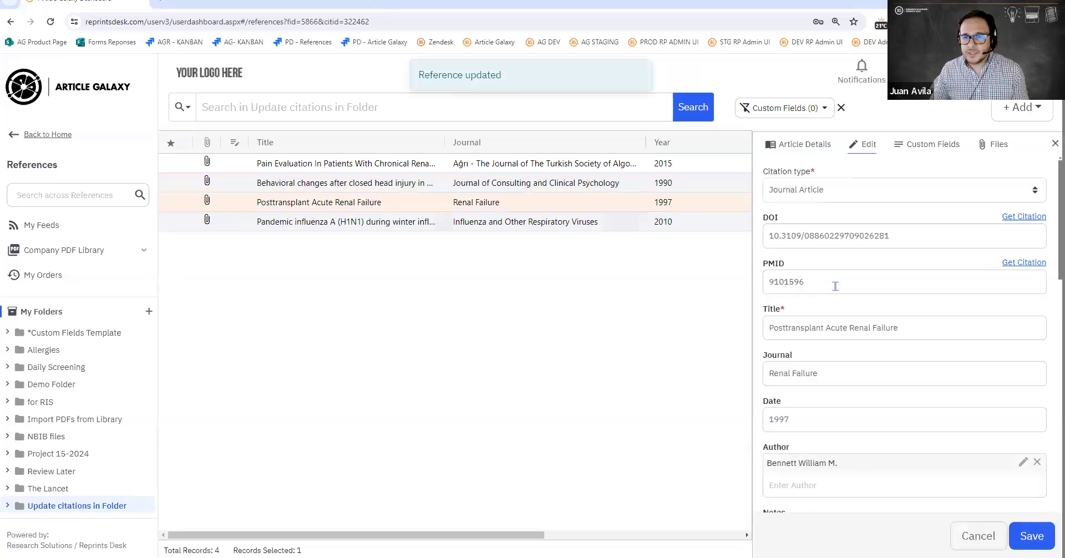
scroll(826, 283, down, 1)
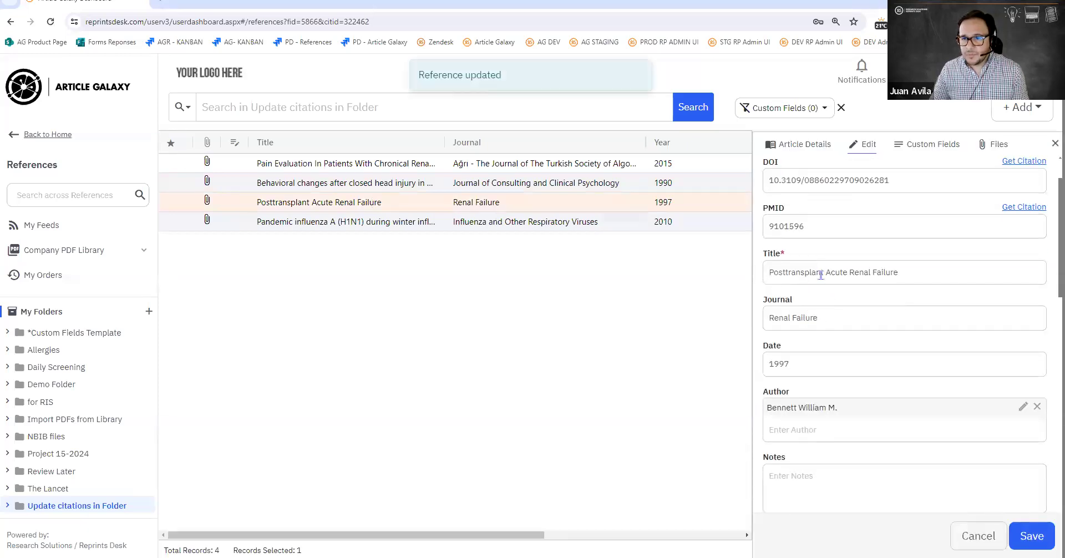
drag(820, 273, 942, 270)
key(BackSpace)
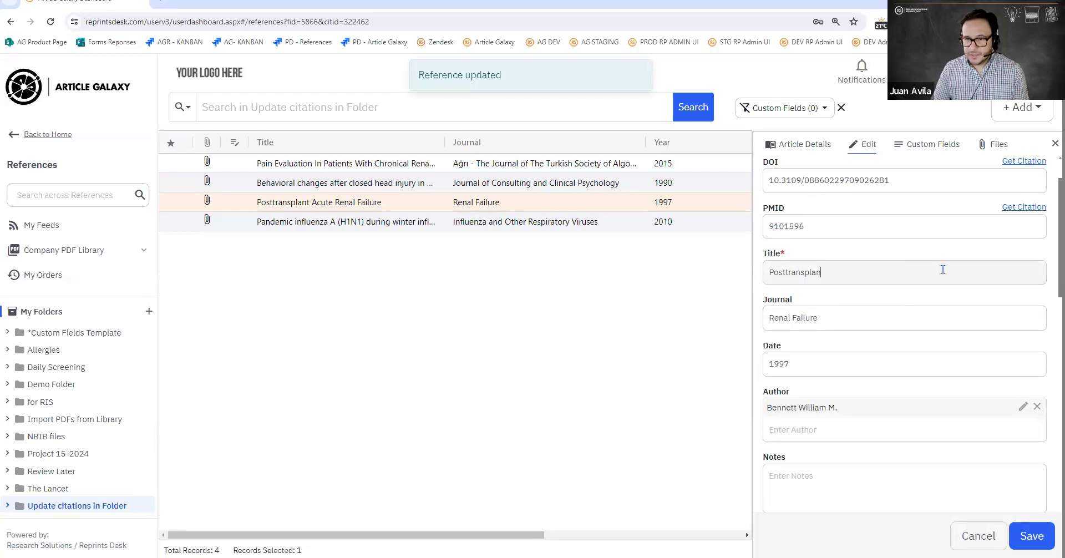
triple_click(849, 316)
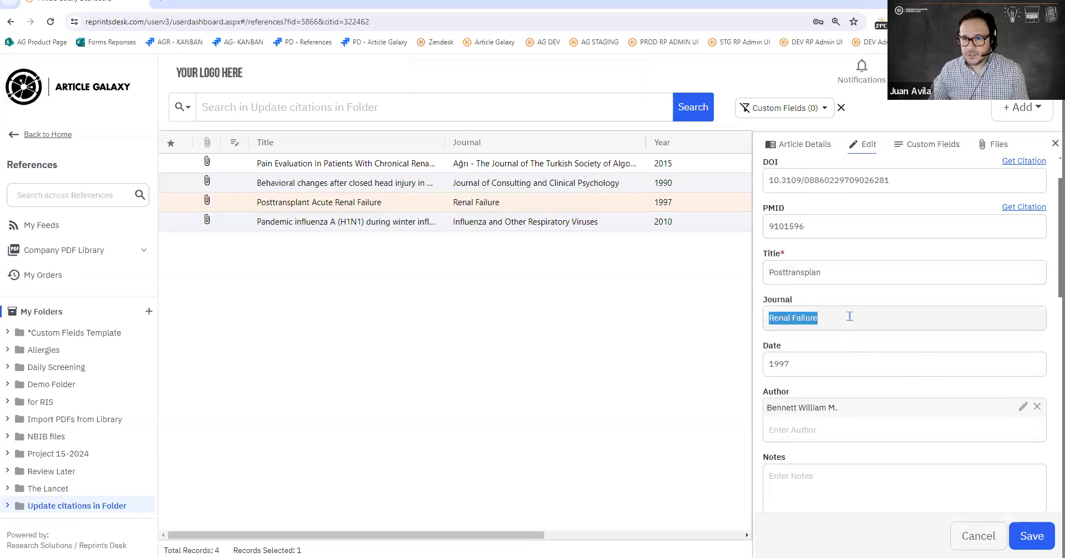
key(BackSpace)
Clear the page range of the 1997 renal failure reference and save the edited citation.
scroll(848, 311, down, 6)
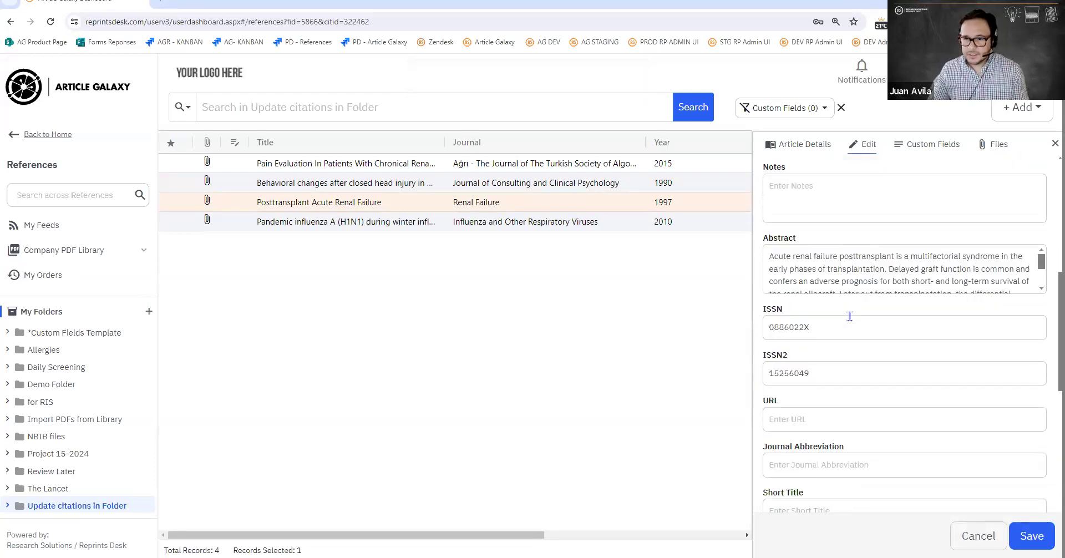
drag(782, 211, 1026, 264)
scroll(998, 277, down, 4)
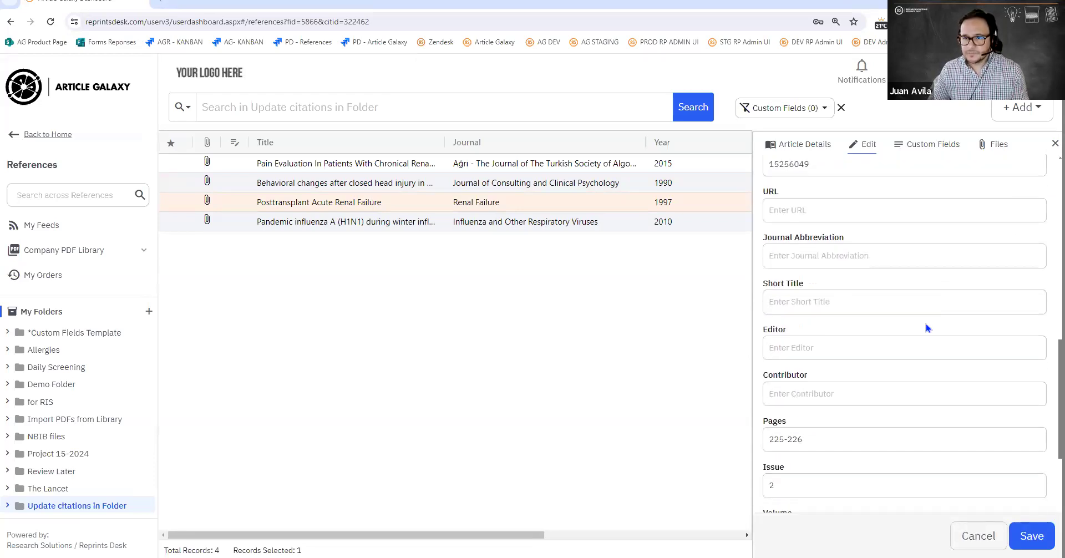
scroll(917, 333, down, 2)
click(810, 264)
key(ctrl+a)
key(BackSpace)
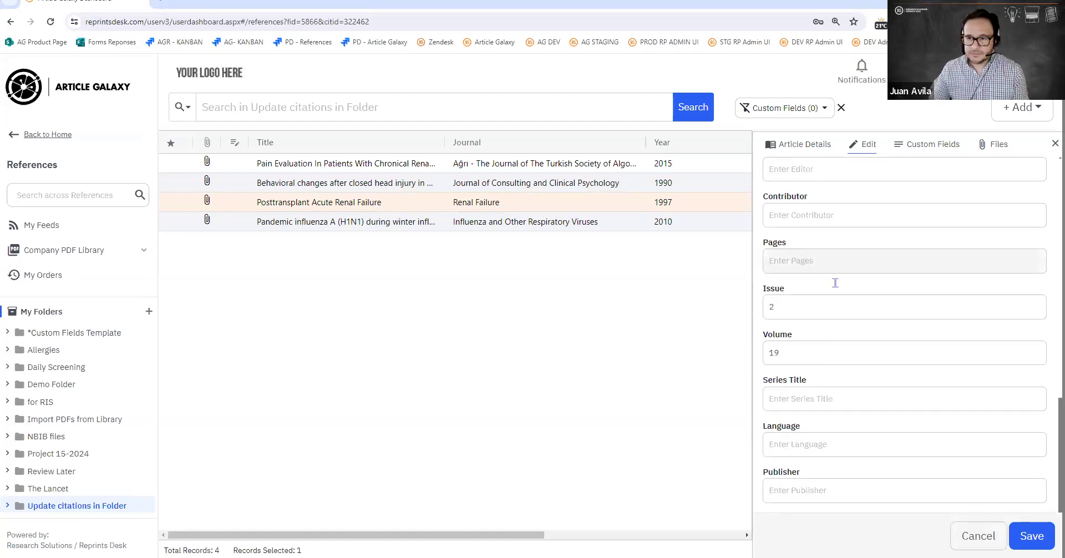
click(1024, 535)
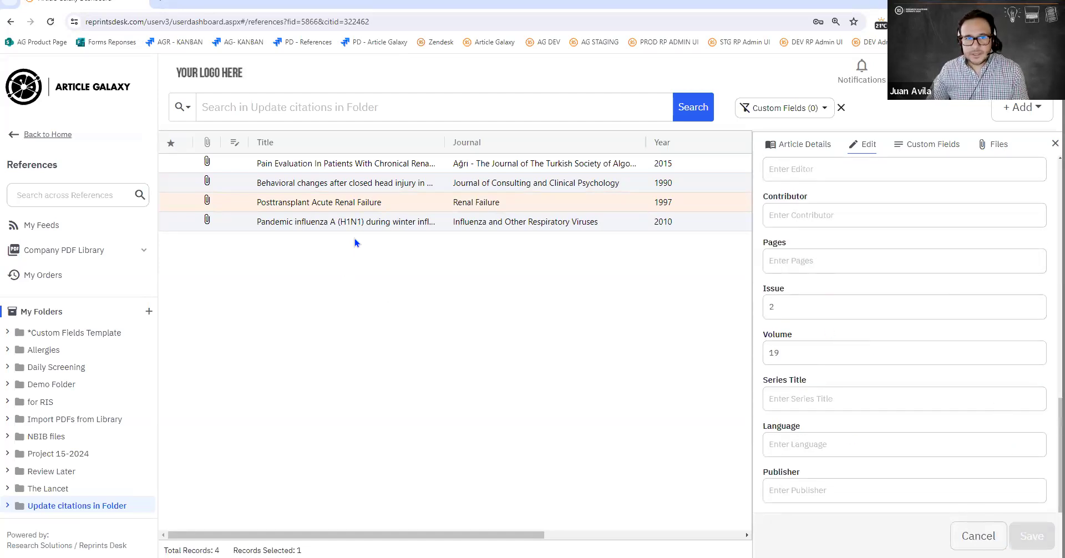
Shorten the 2010 pandemic influenza reference's title to "Pandemic i", clear its abstract and save the edited citation.
click(361, 224)
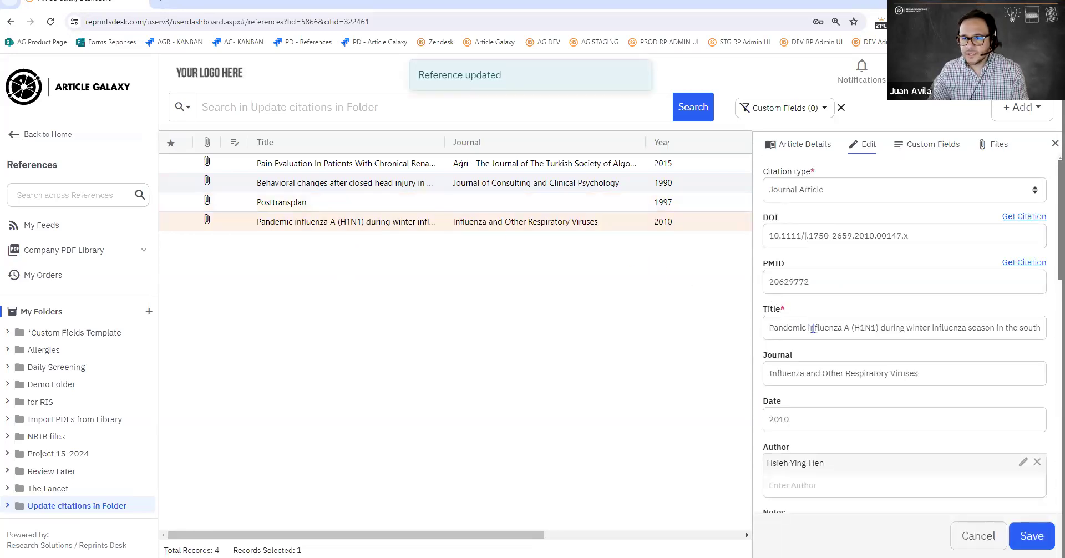
drag(809, 327, 1045, 317)
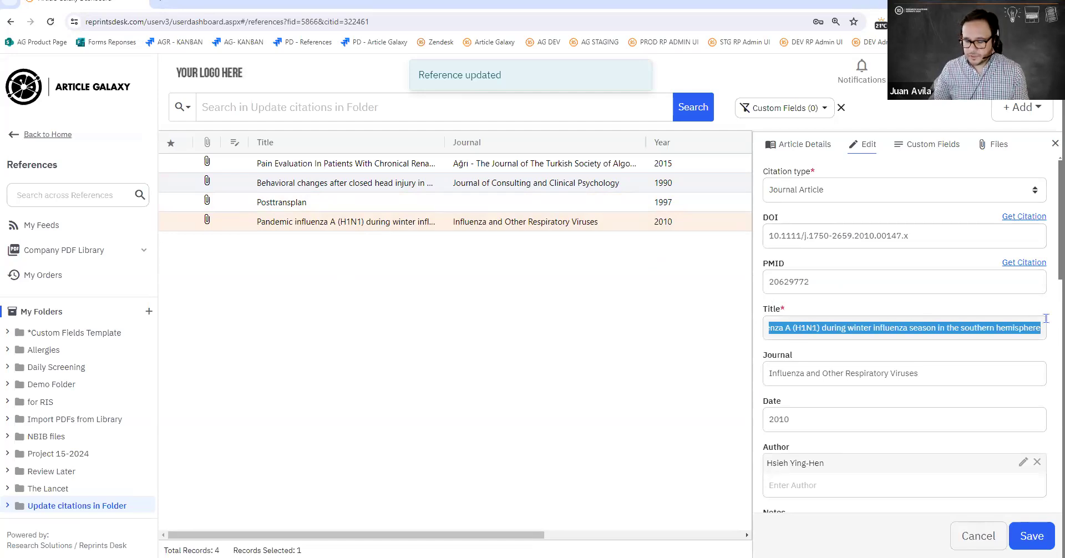
key(BackSpace)
scroll(1046, 318, down, 4)
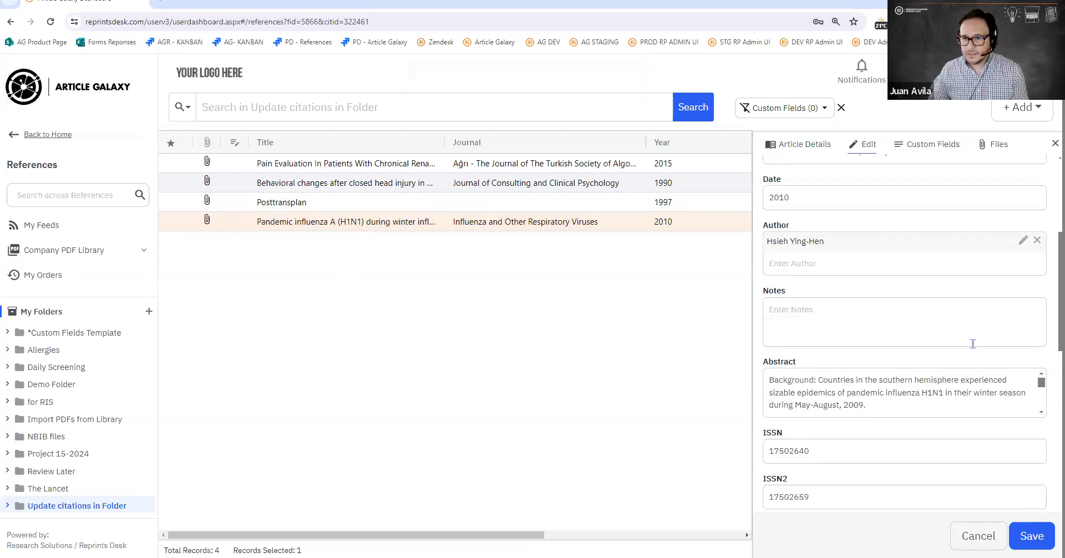
drag(772, 381, 993, 428)
key(BackSpace)
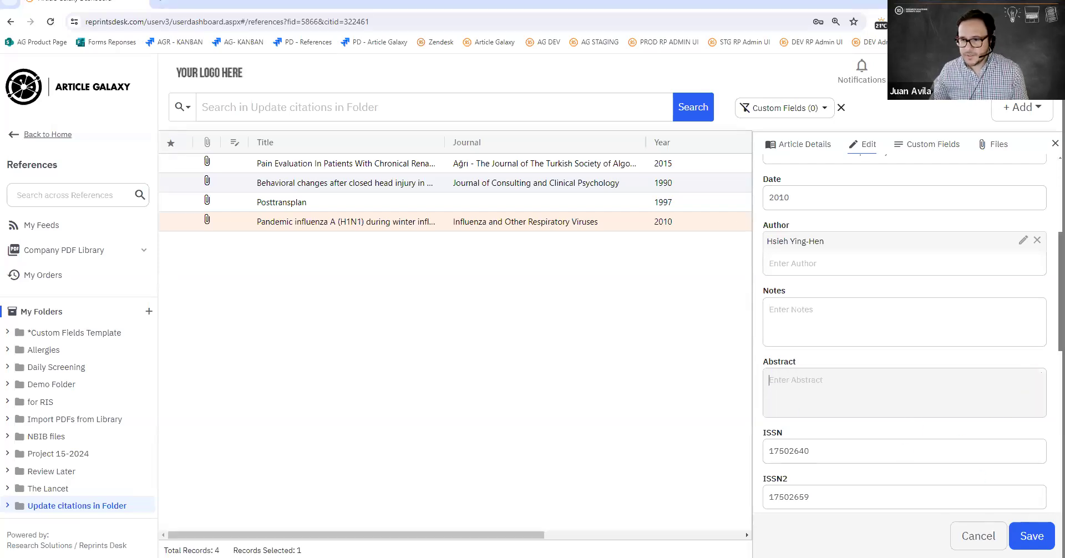
click(1031, 536)
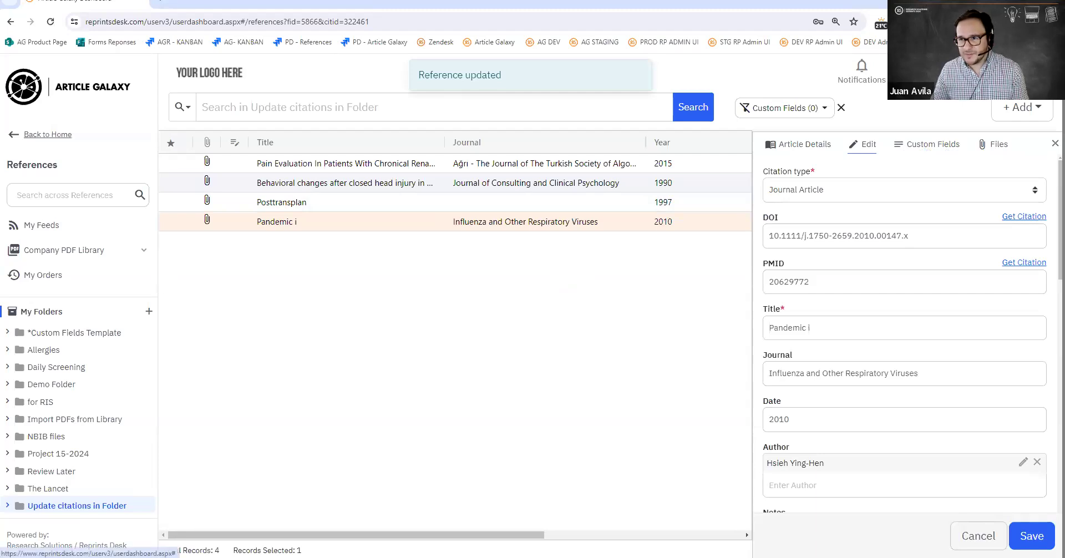
click(1055, 144)
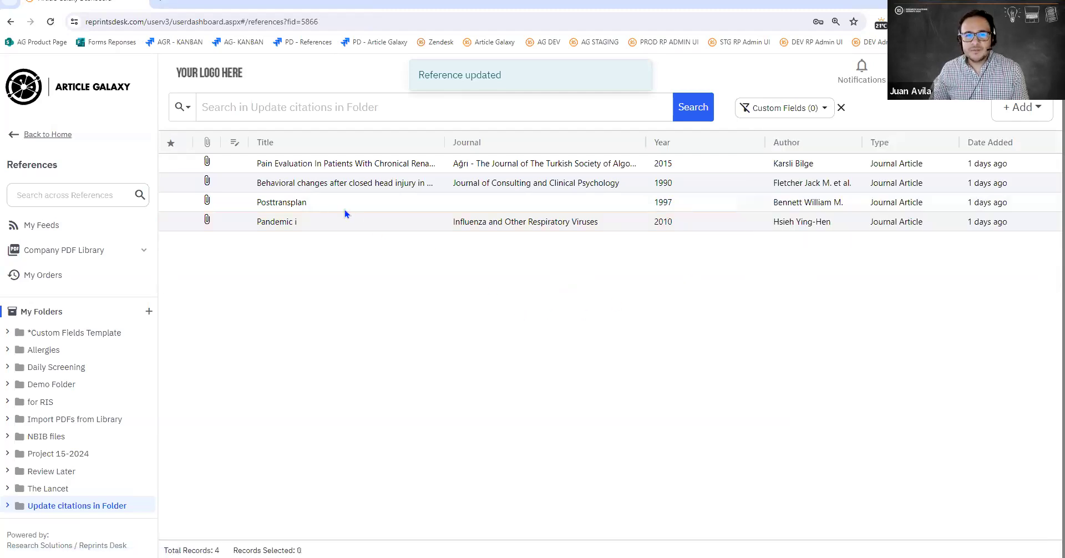
Shorten the title of the "Behavioral changes after closed head injury in children" reference to "Behavioral" and save the citation.
click(351, 182)
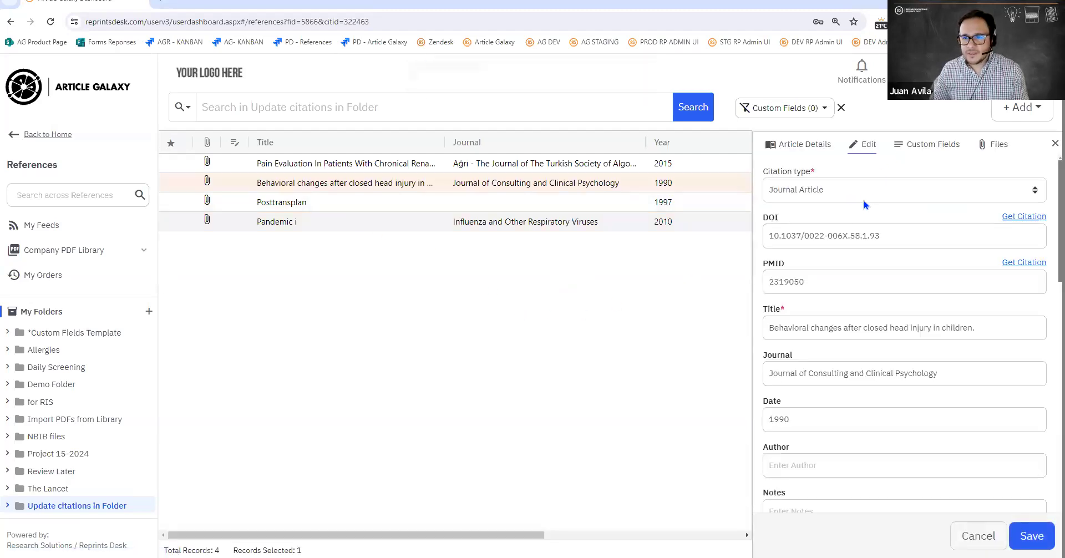
drag(813, 328, 972, 343)
key(BackSpace)
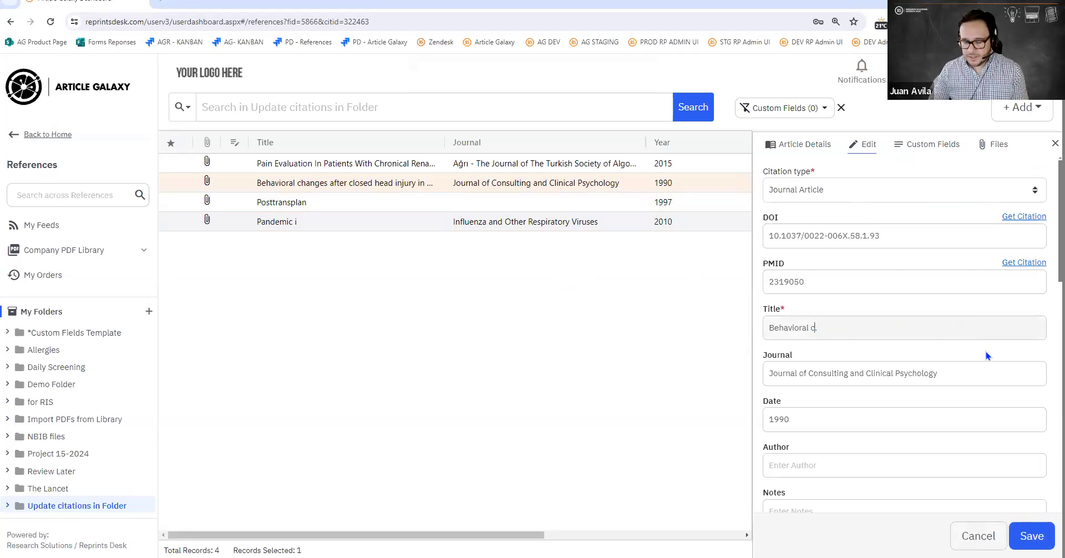
key(BackSpace)
key(BackSpace)
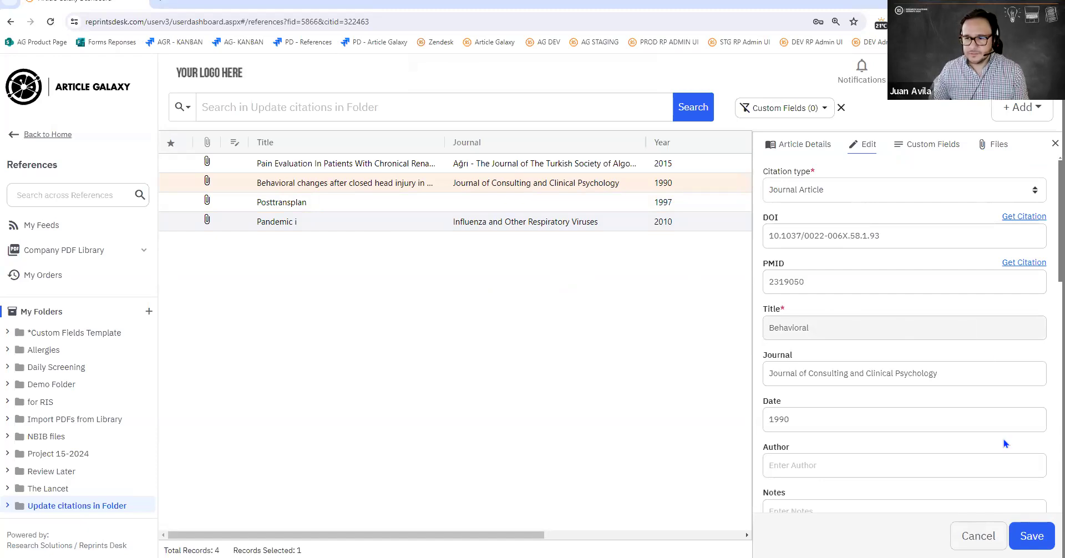
click(1030, 535)
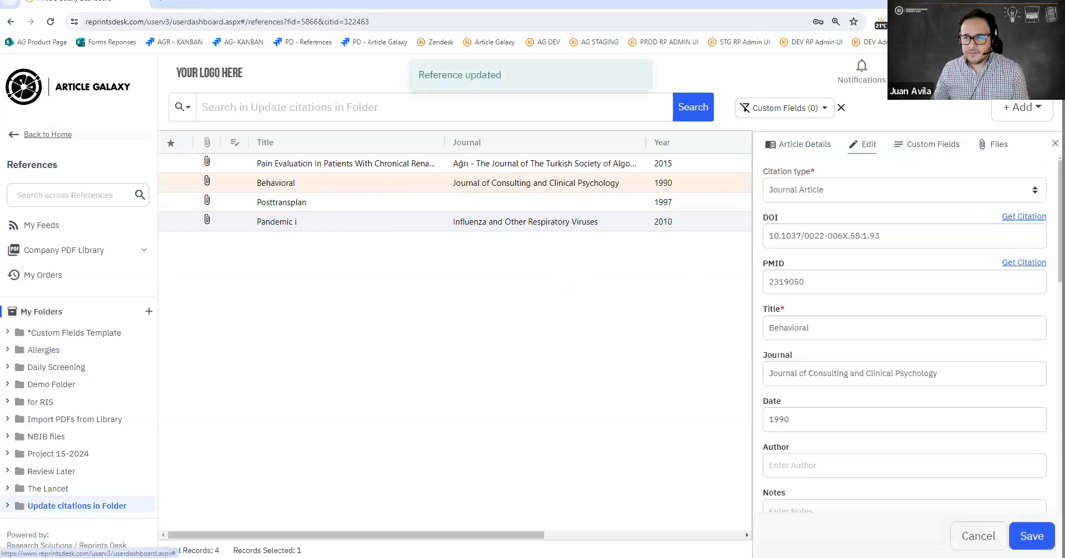
click(1054, 143)
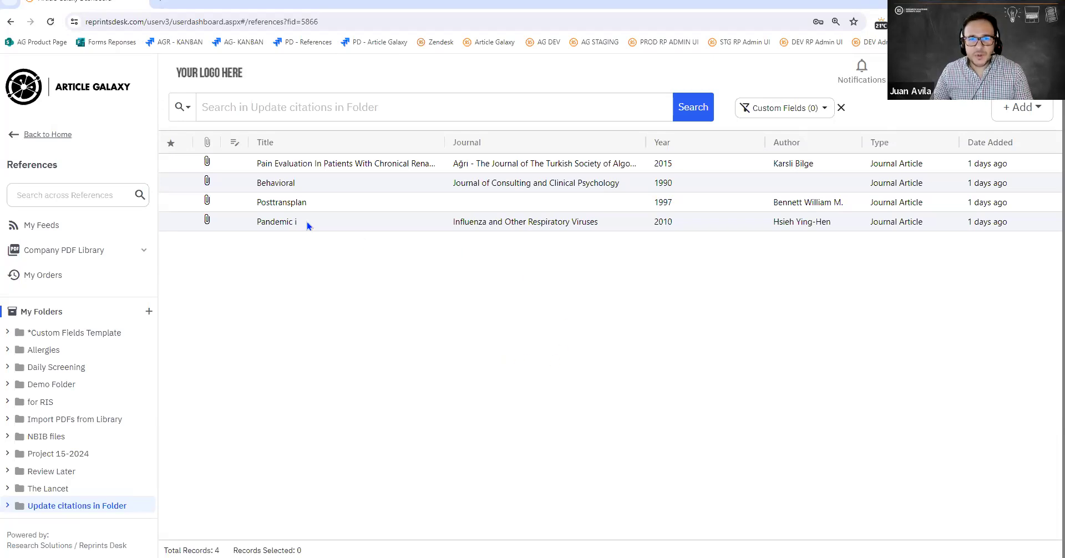
Bulk update all citations in the "Update citations in Folder" folder, agreeing to overwrite the metadata, and reload the reference list.
click(297, 204)
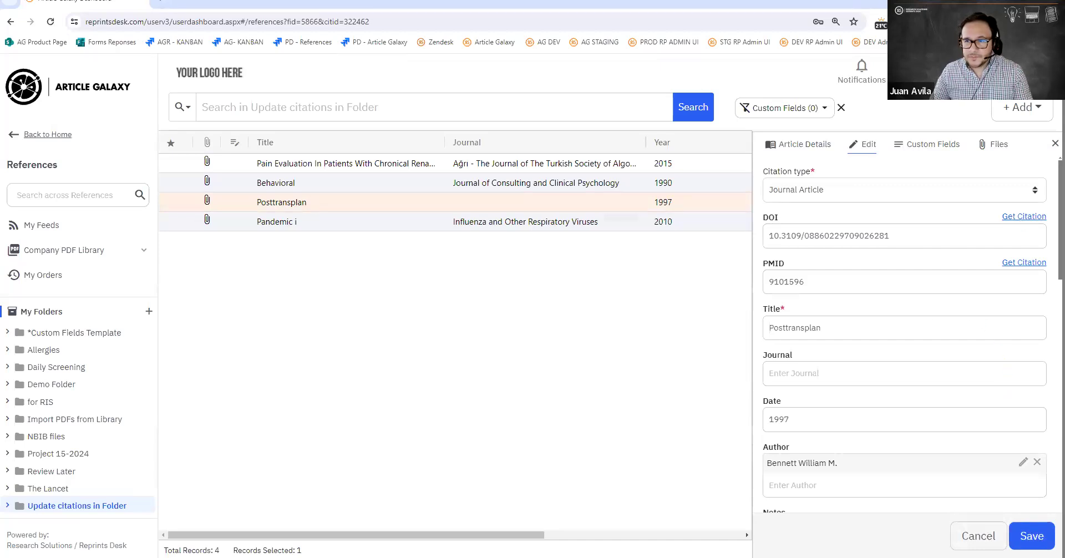
click(1055, 144)
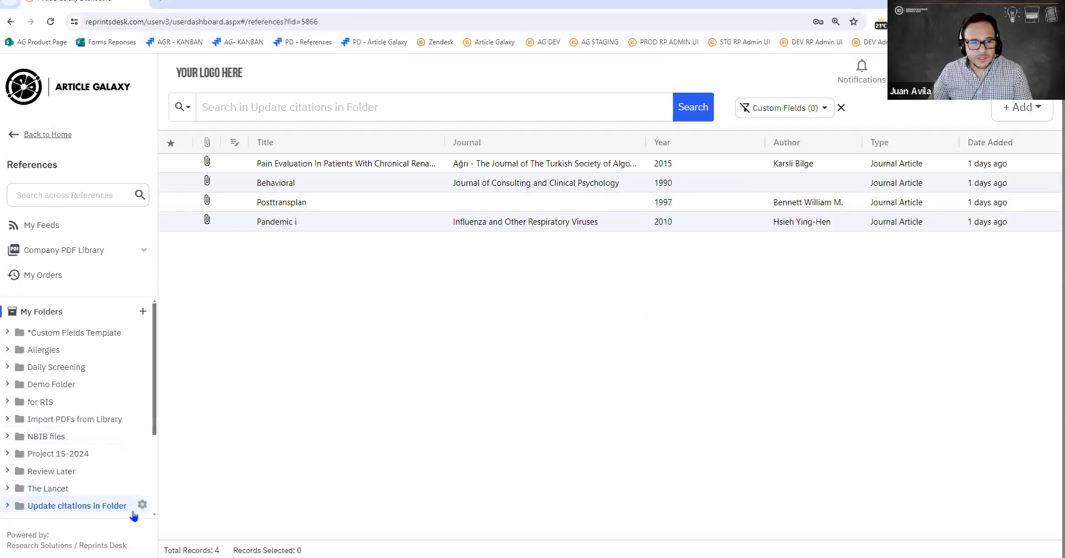
click(140, 506)
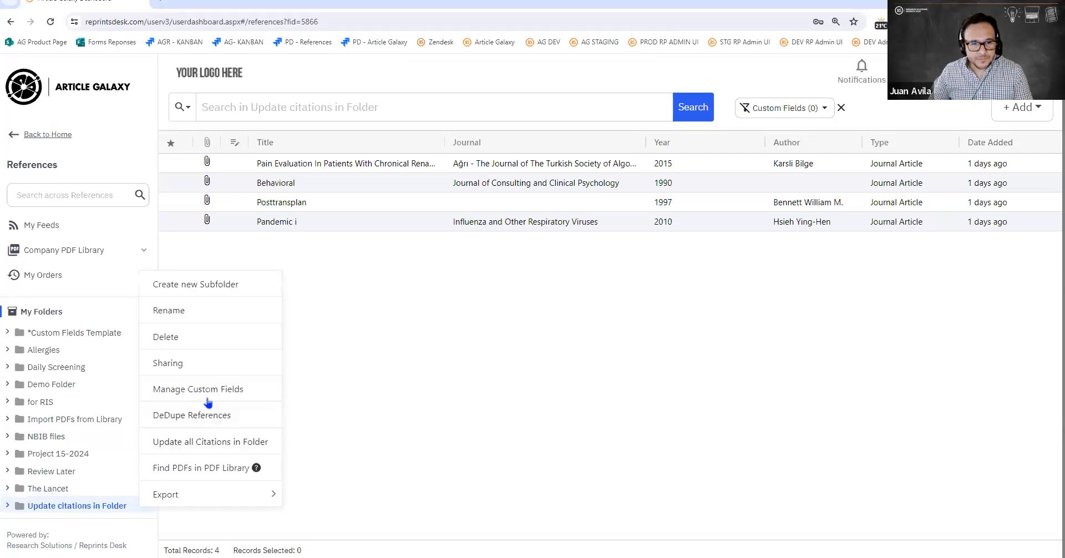
click(202, 443)
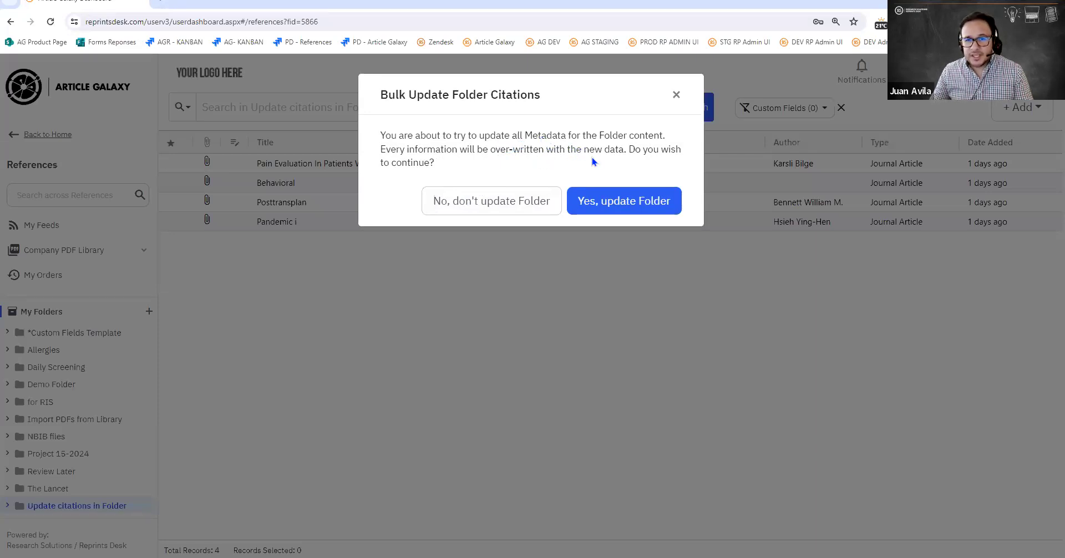
click(624, 211)
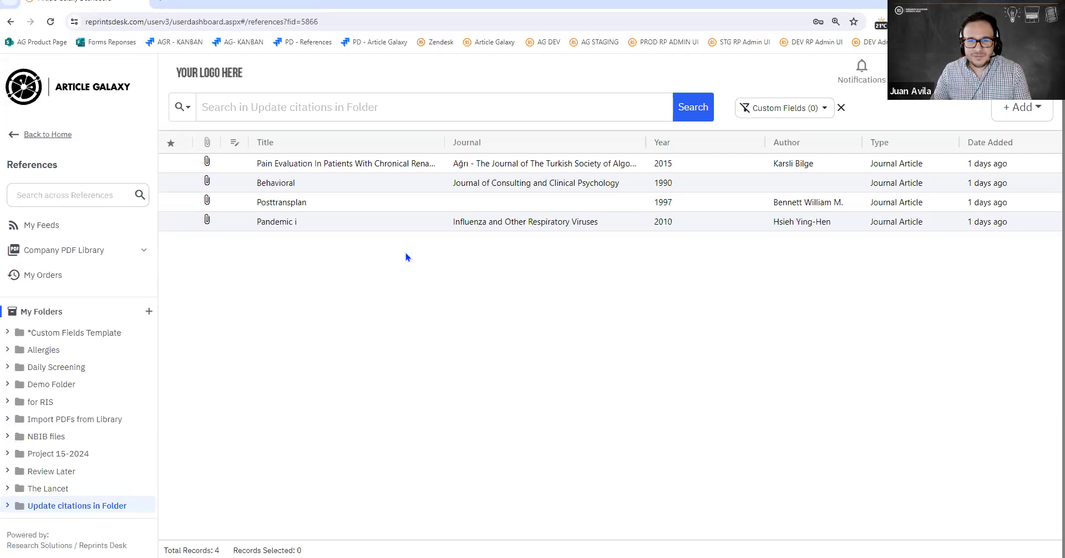
click(51, 25)
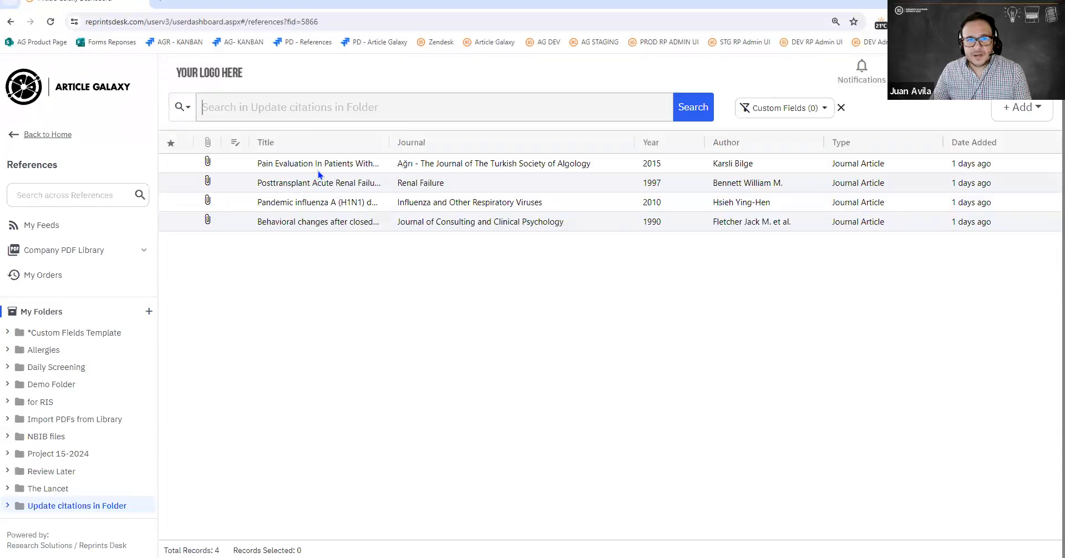
Review the article details of the pain evaluation, posttransplant renal failure and pandemic influenza references, widening the list's title column.
click(319, 165)
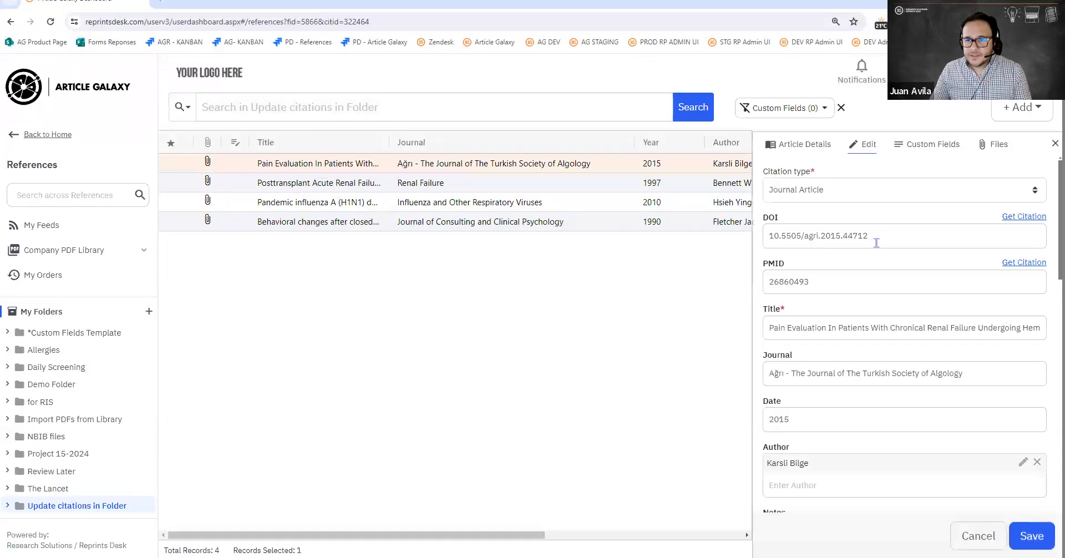
click(799, 144)
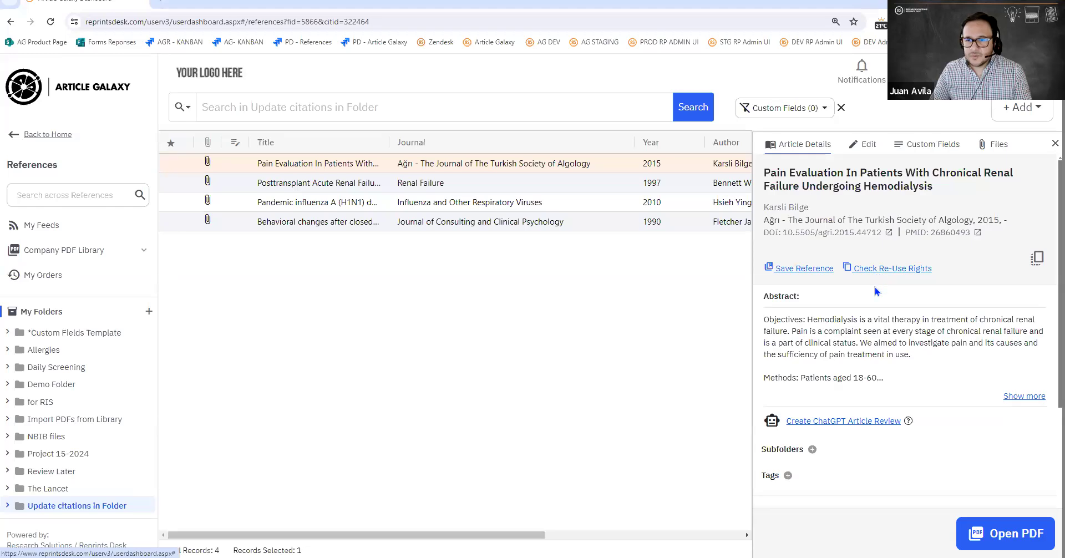
scroll(874, 288, down, 1)
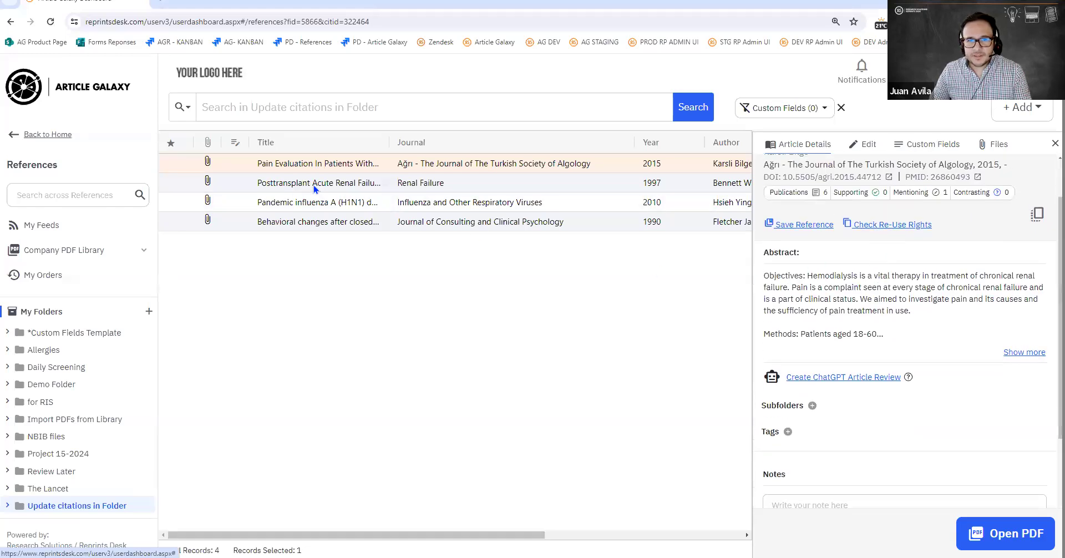
scroll(863, 251, up, 1)
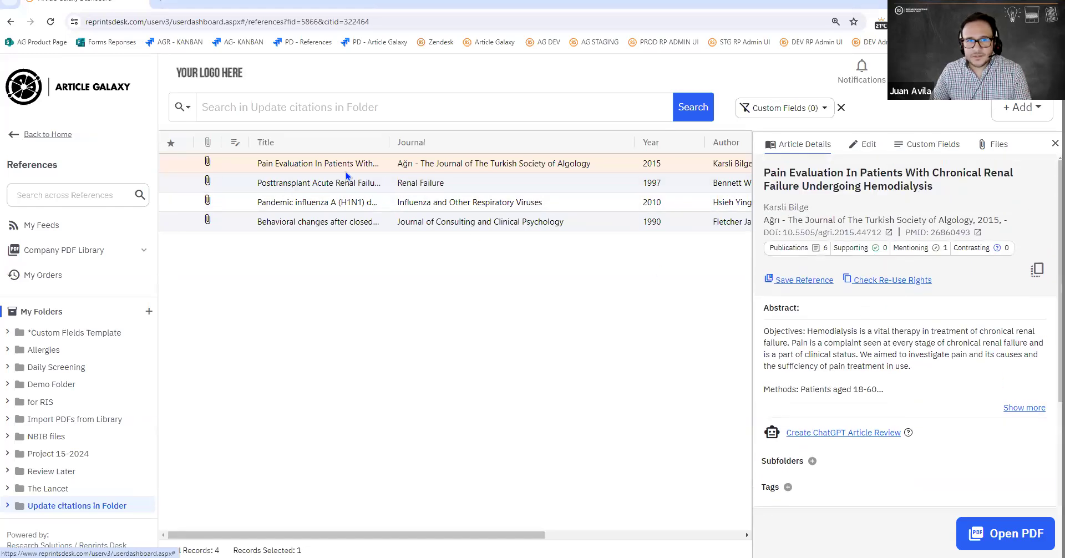
click(387, 182)
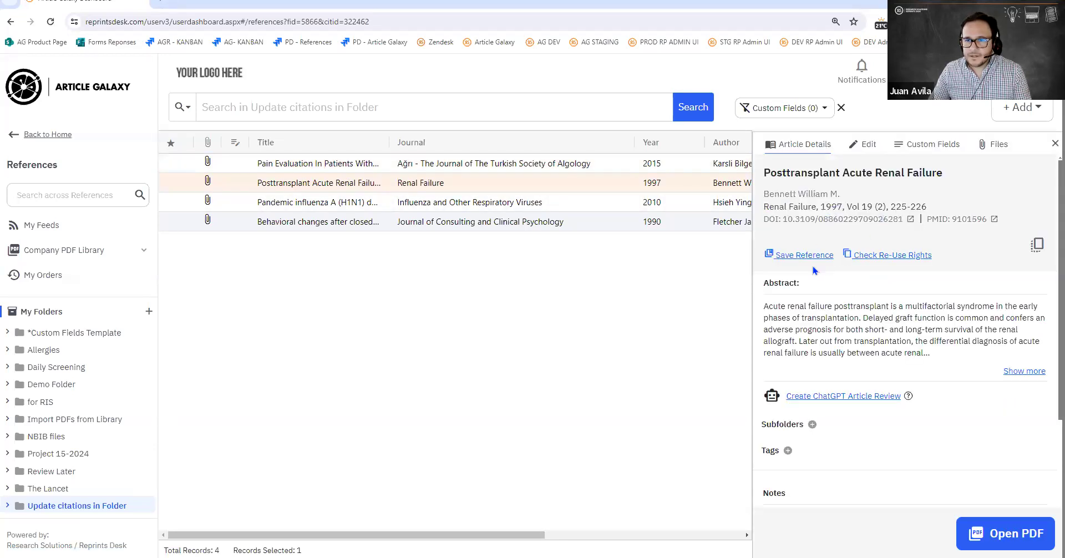
scroll(814, 270, down, 1)
click(304, 206)
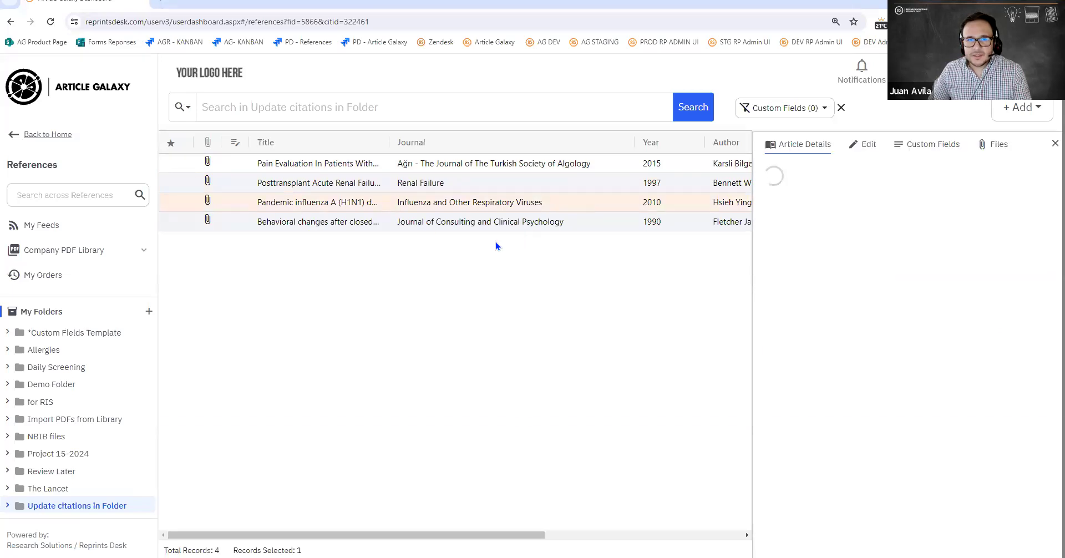
drag(390, 142, 556, 142)
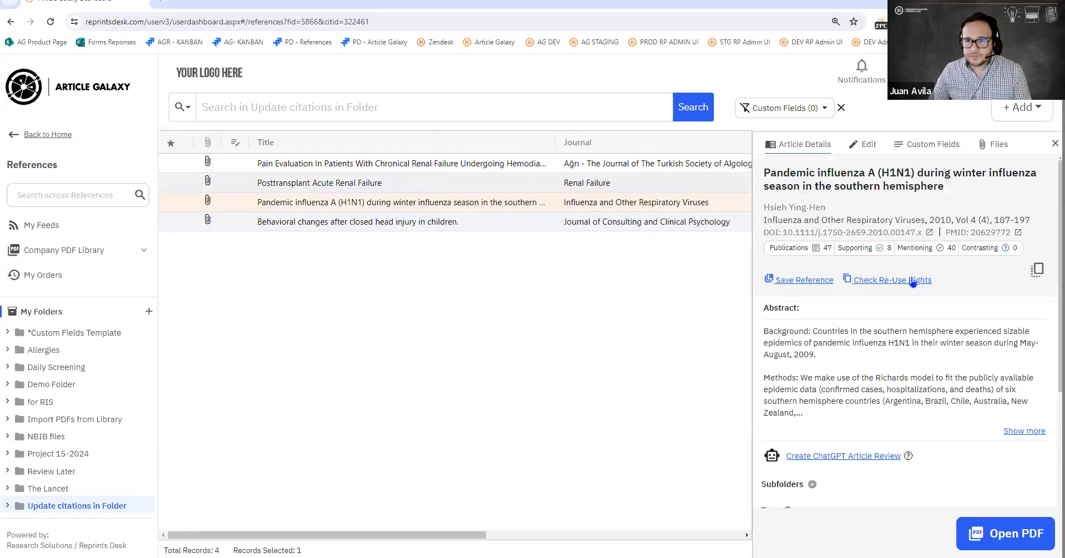
scroll(912, 280, down, 3)
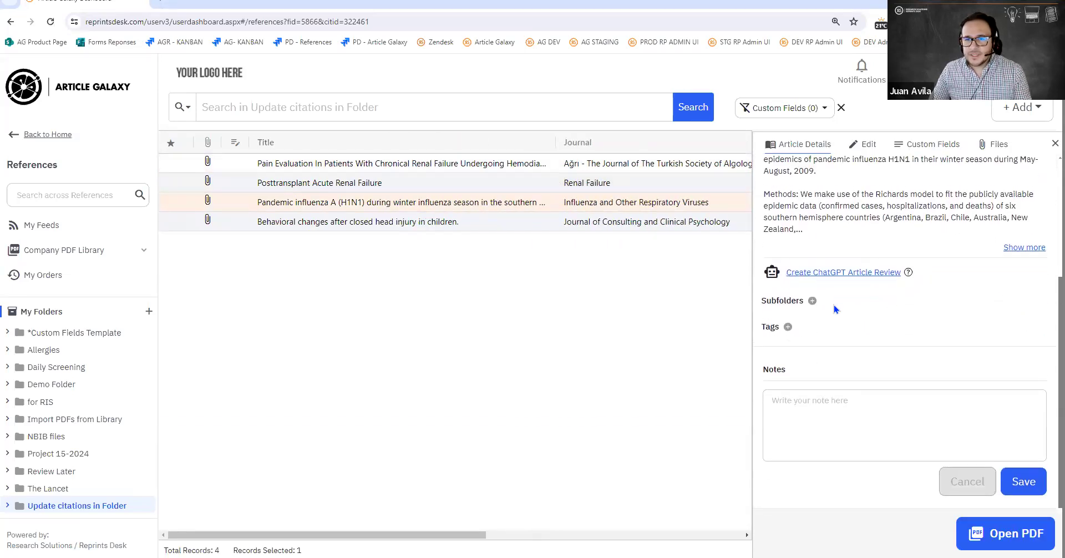
scroll(834, 304, up, 3)
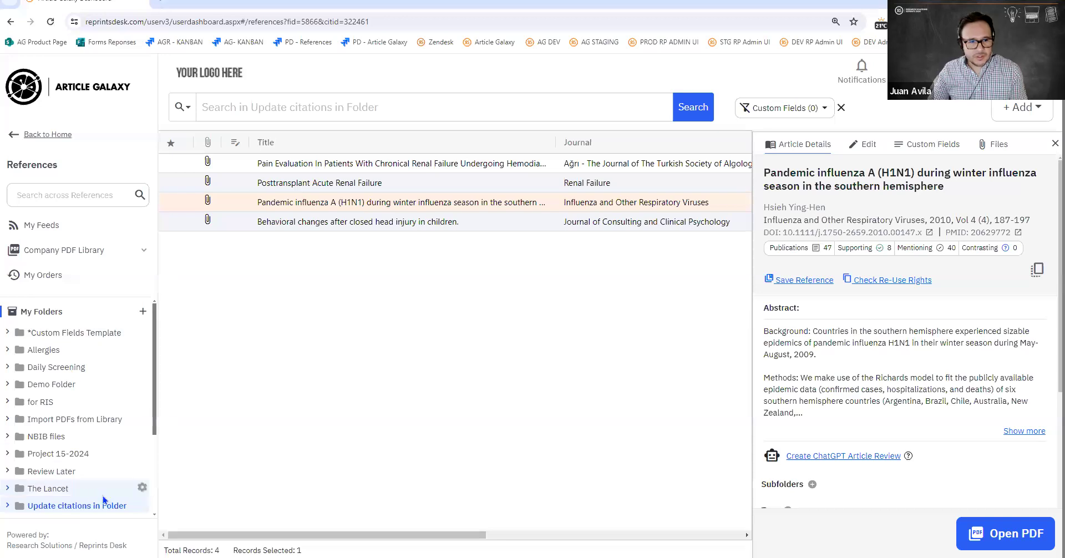
Export the "Update citations in Folder" references to Excel format, open the downloaded workbook in Excel and enable editing.
click(142, 506)
mouse_move(188, 502)
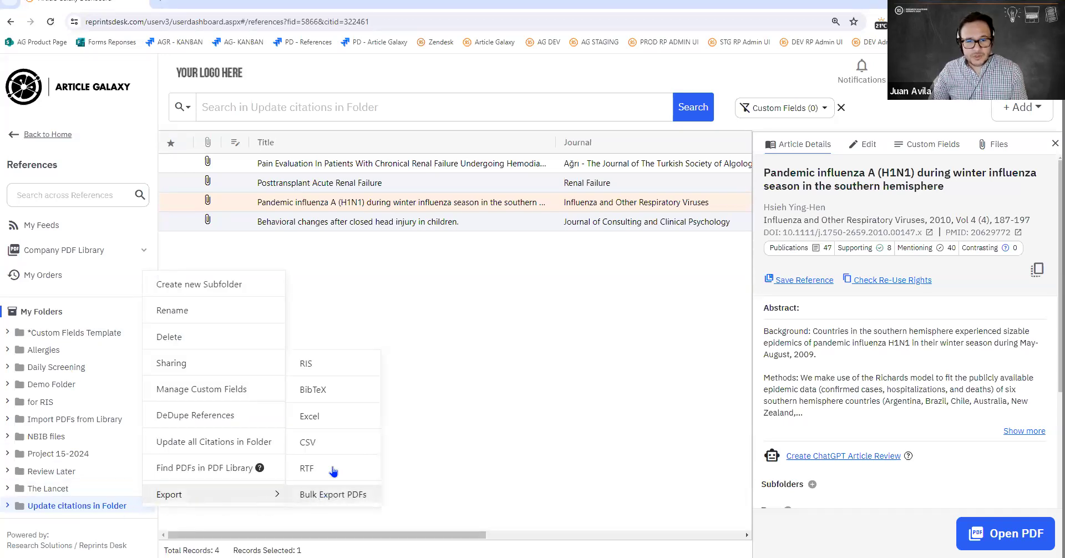
click(337, 417)
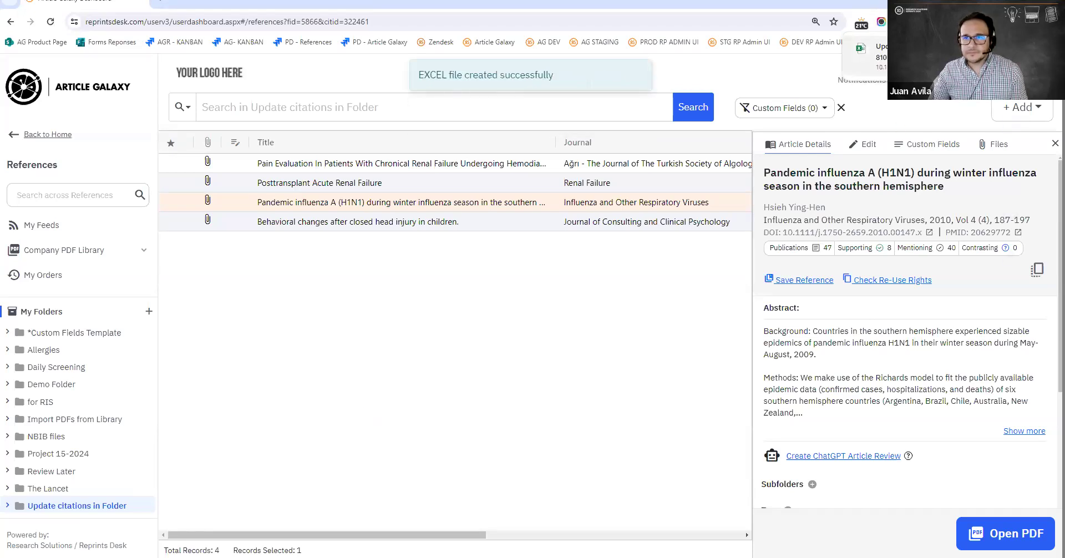
click(910, 57)
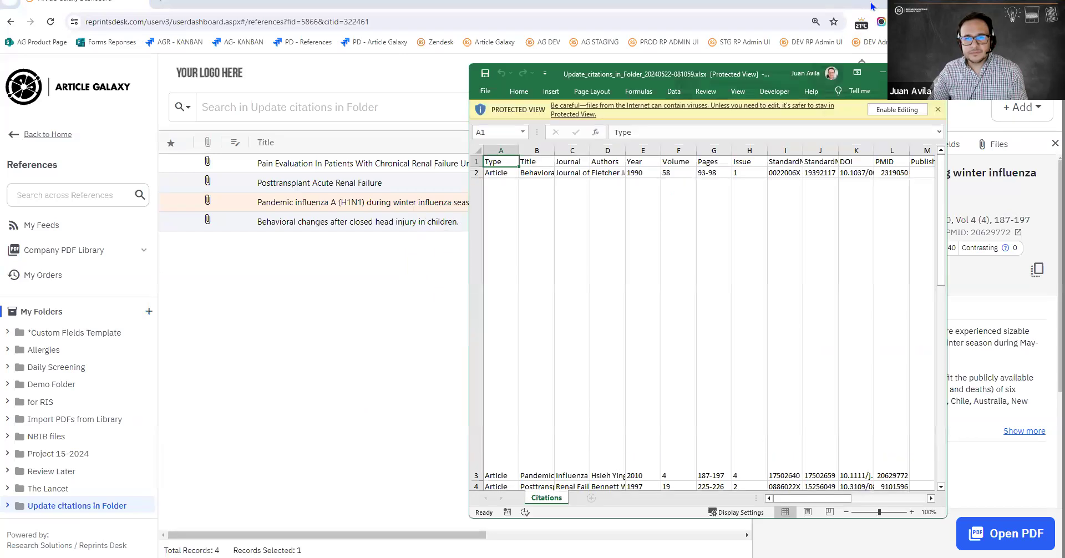
double_click(829, 75)
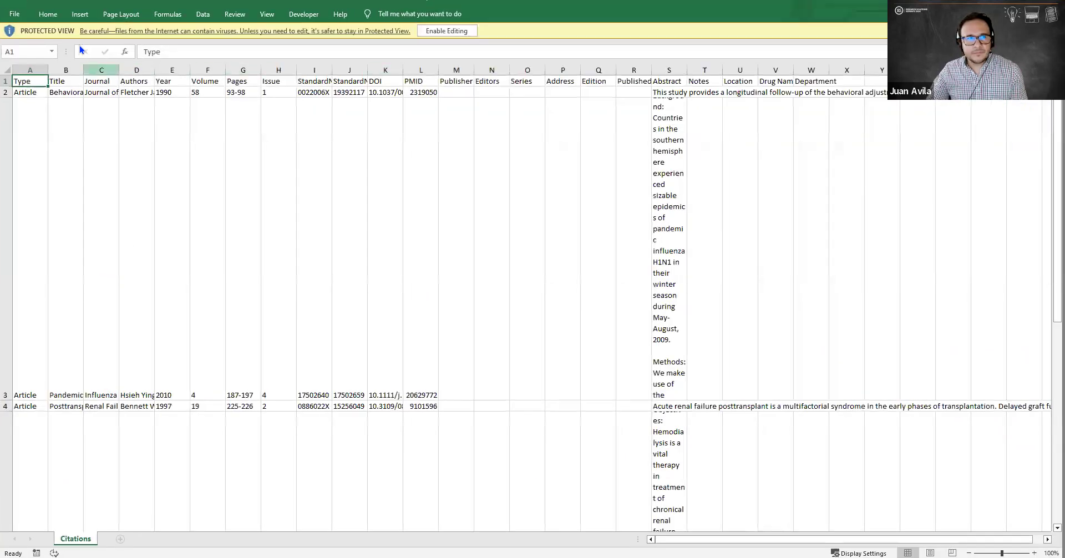
click(442, 31)
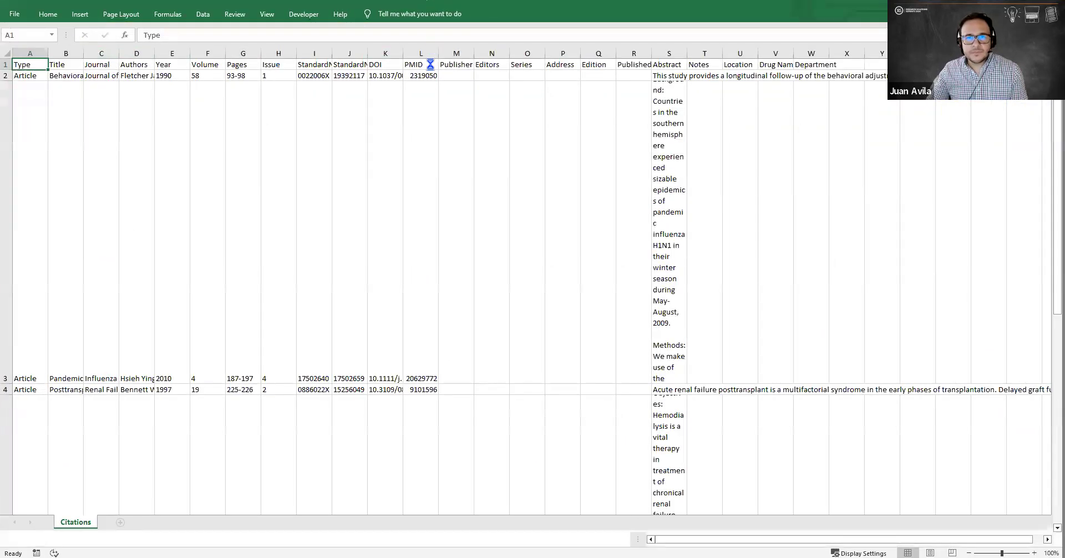
Widen the Abstract column S in the Citations sheet and apply text wrapping to the whole column.
drag(686, 105, 840, 105)
scroll(740, 226, down, 1)
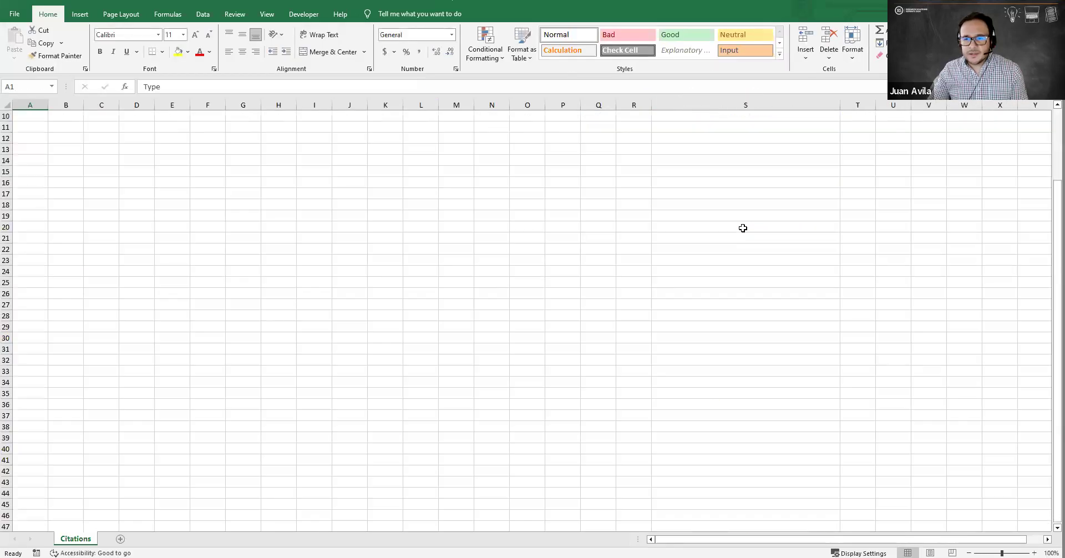
scroll(739, 242, up, 1)
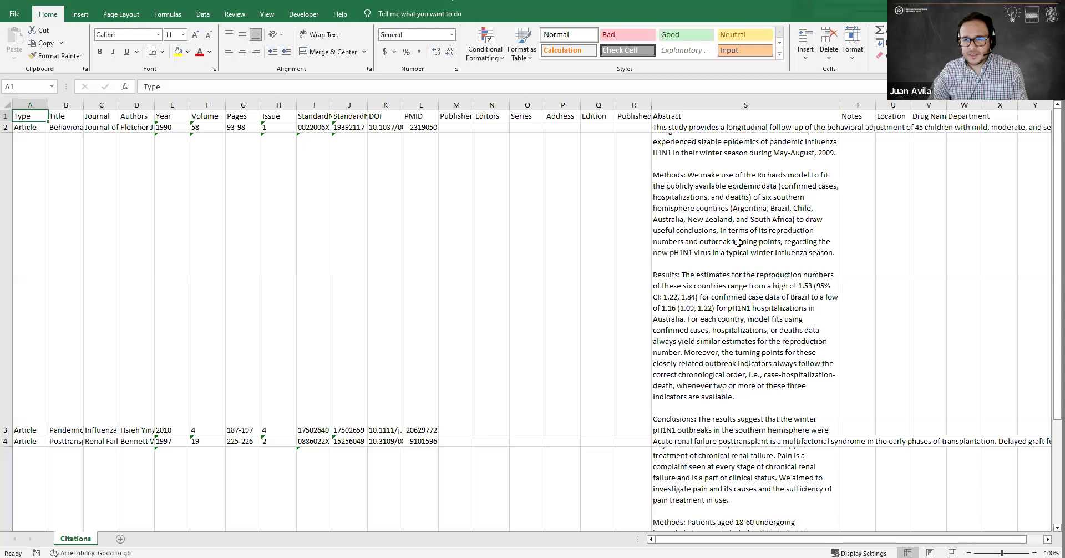
click(696, 106)
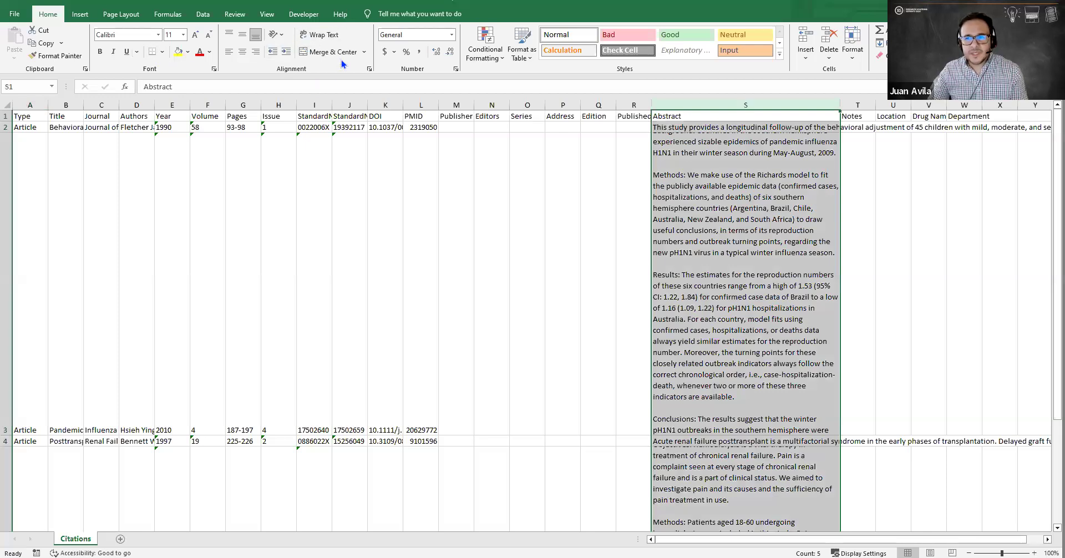
click(320, 36)
scroll(763, 233, down, 5)
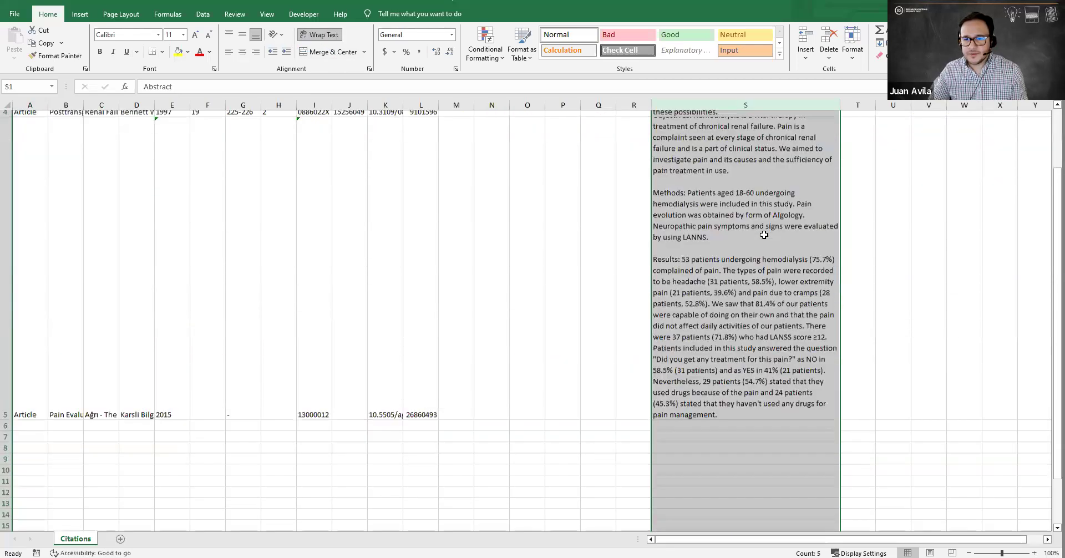
Close the exported citations workbook in Excel without saving the changes.
scroll(764, 234, up, 2)
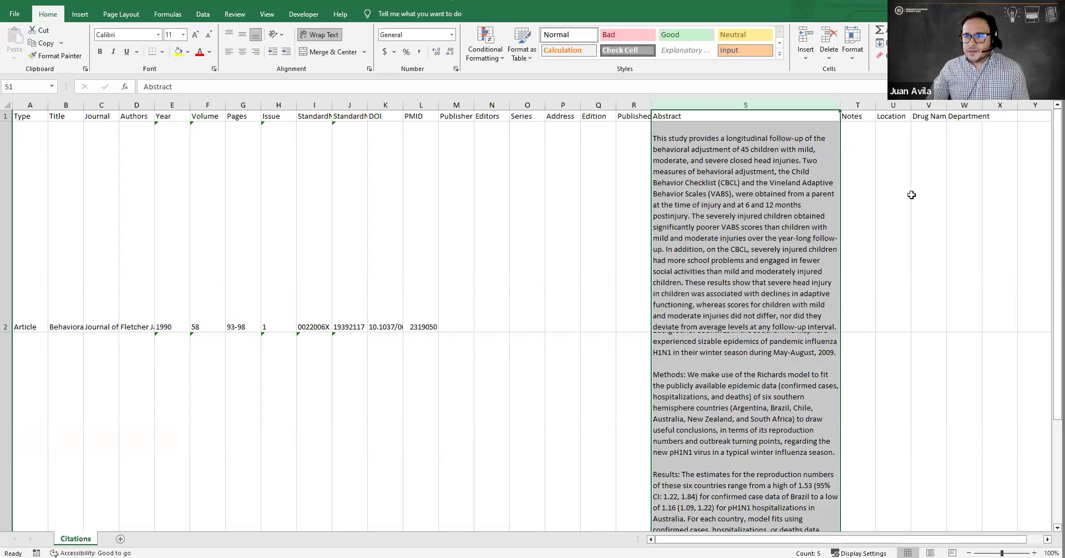
right_click(854, 557)
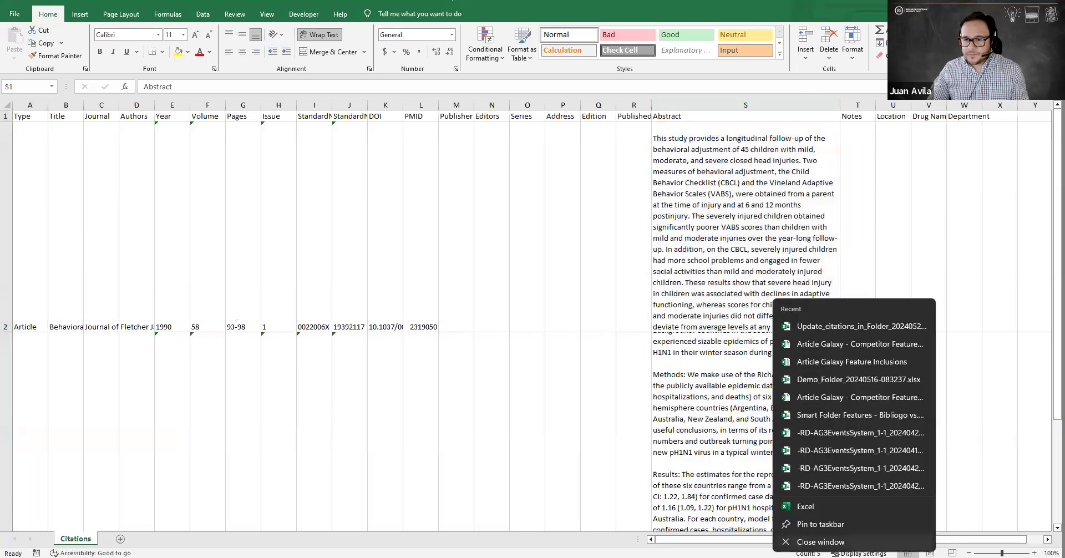
click(823, 542)
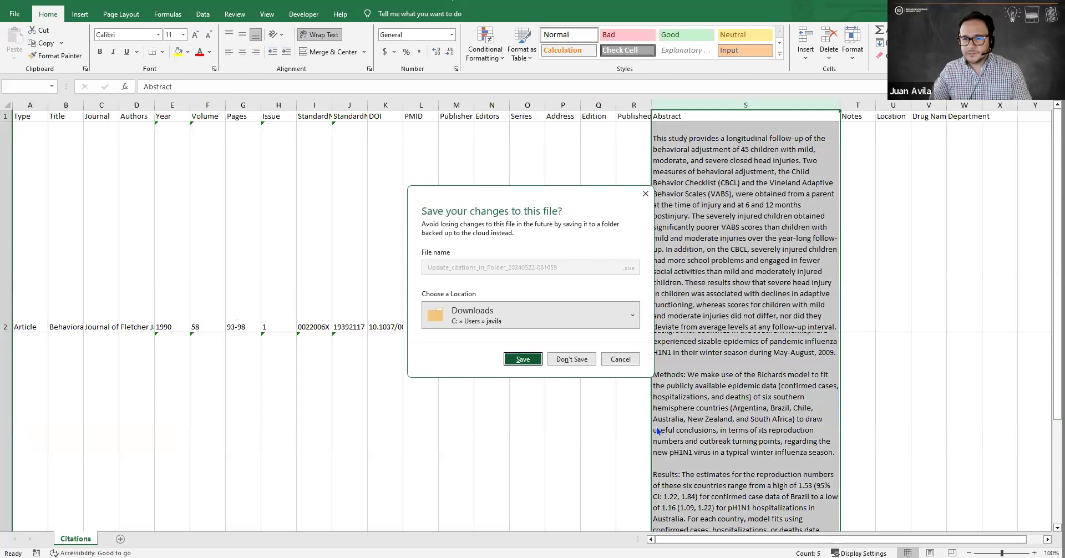
click(571, 359)
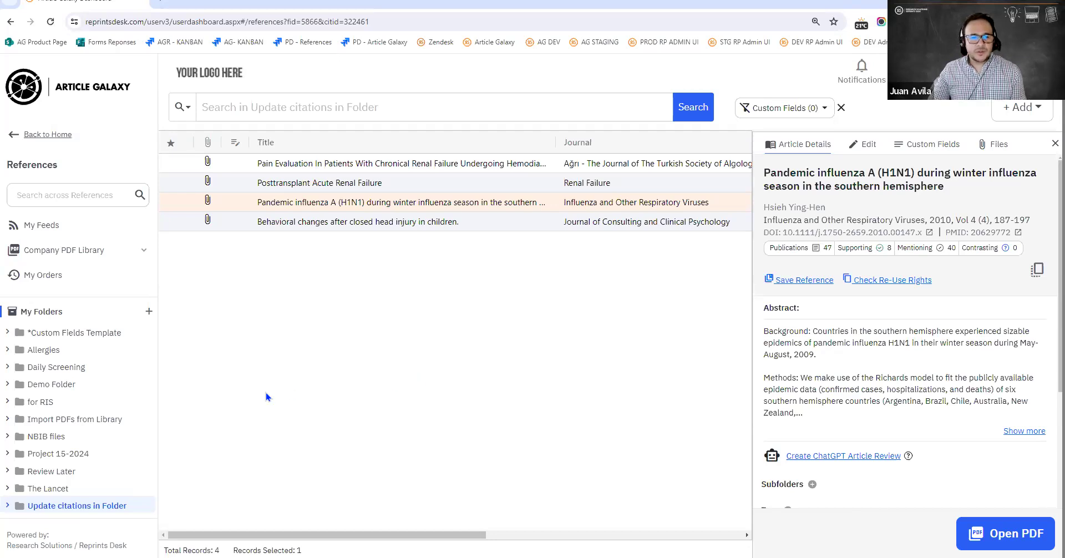
Check the "Import PDFs from Library" folder, and inspect the pain evaluation reference and its PDF import option in the "for RIS" folder.
click(49, 421)
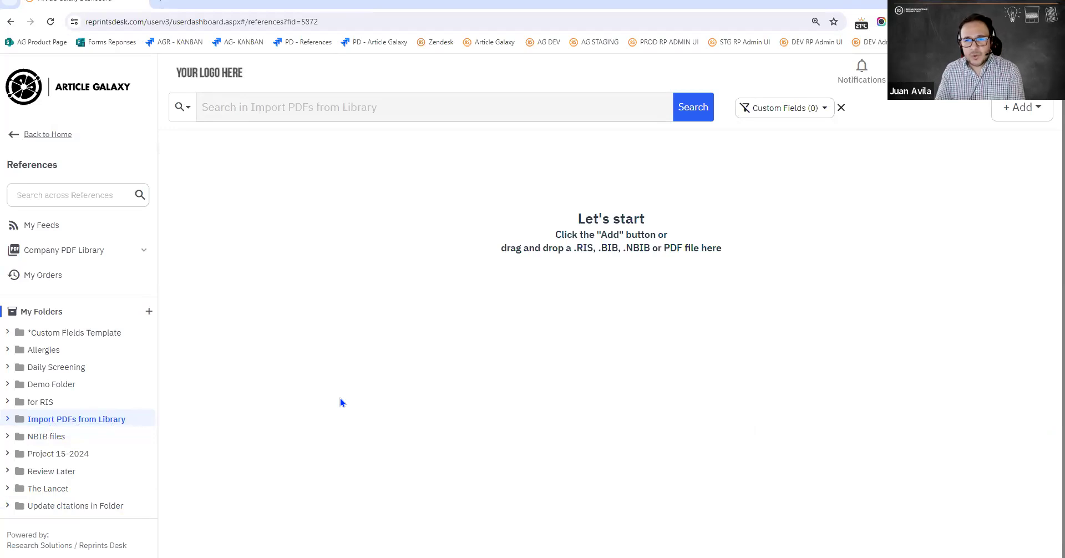
click(54, 408)
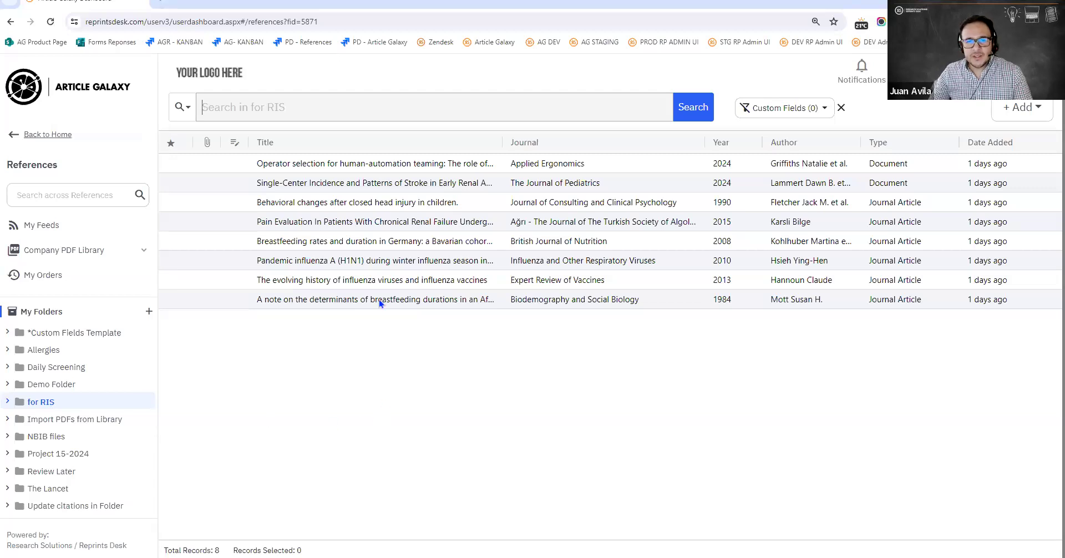
click(373, 217)
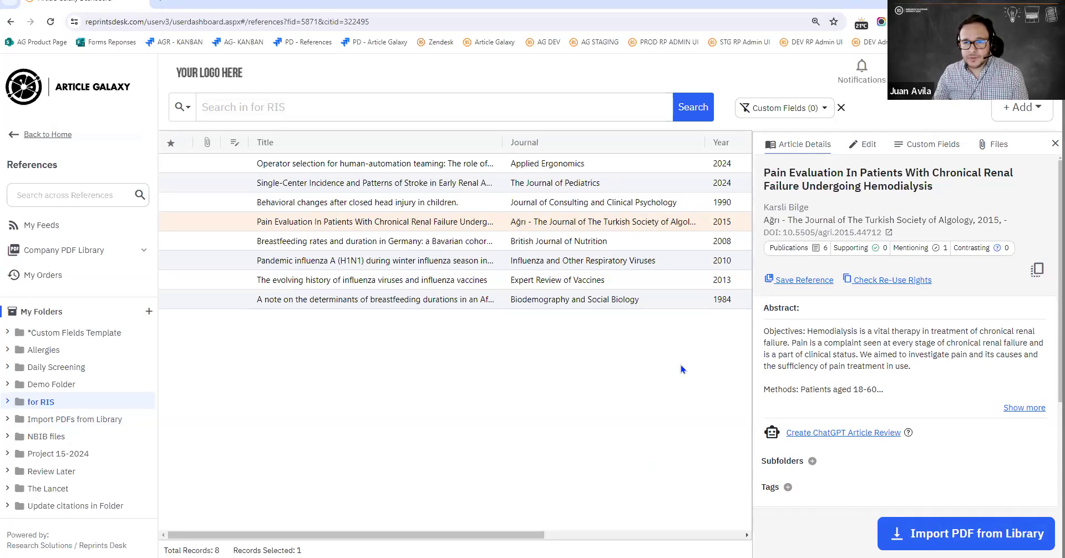
click(1004, 532)
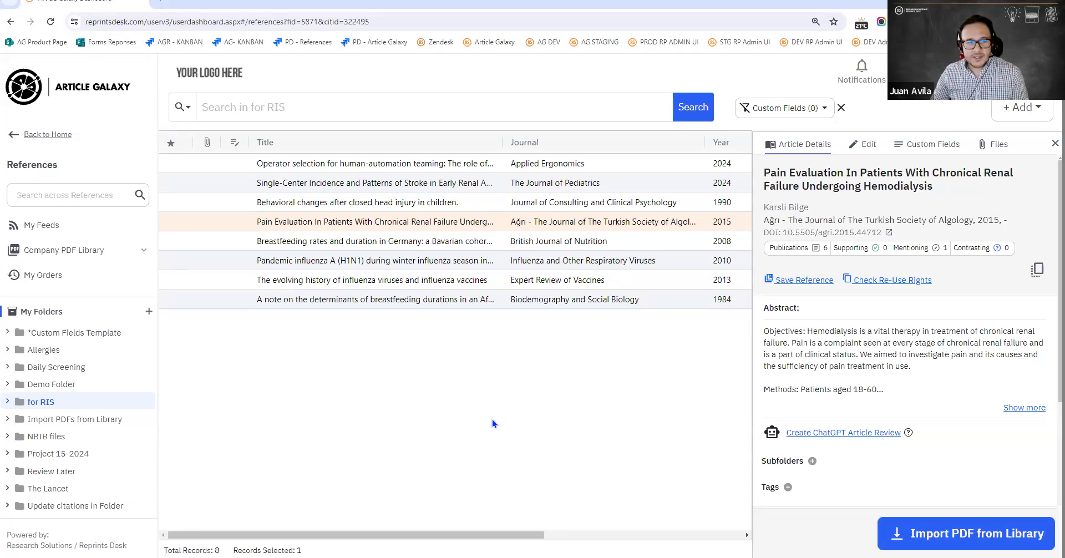
Import RIS_DEMO_ImportPDFsFromLibrary.ris from Downloads into the "Import PDFs from Library" folder, including matching PDFs, and reload the reference list.
click(95, 426)
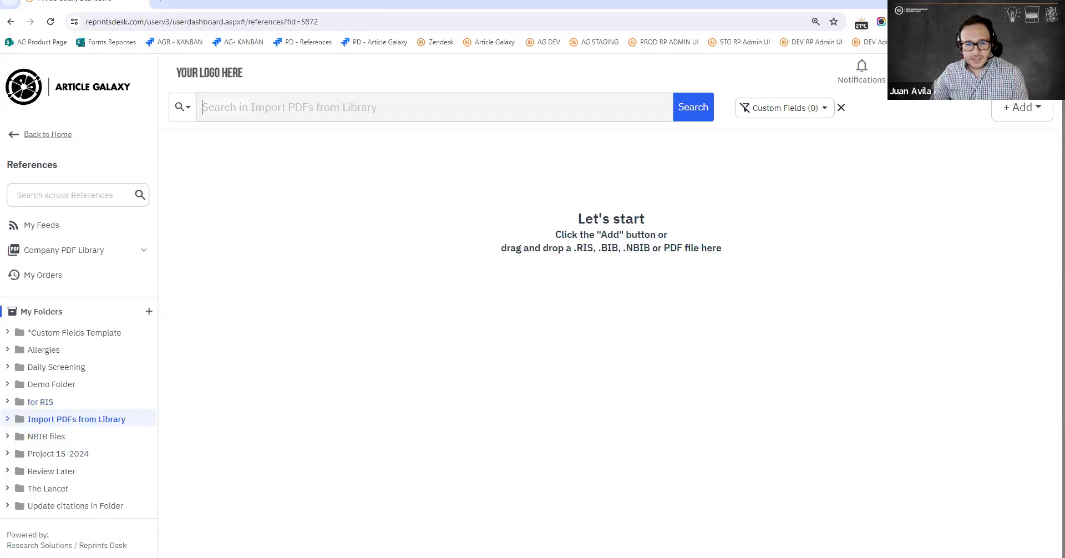
click(308, 553)
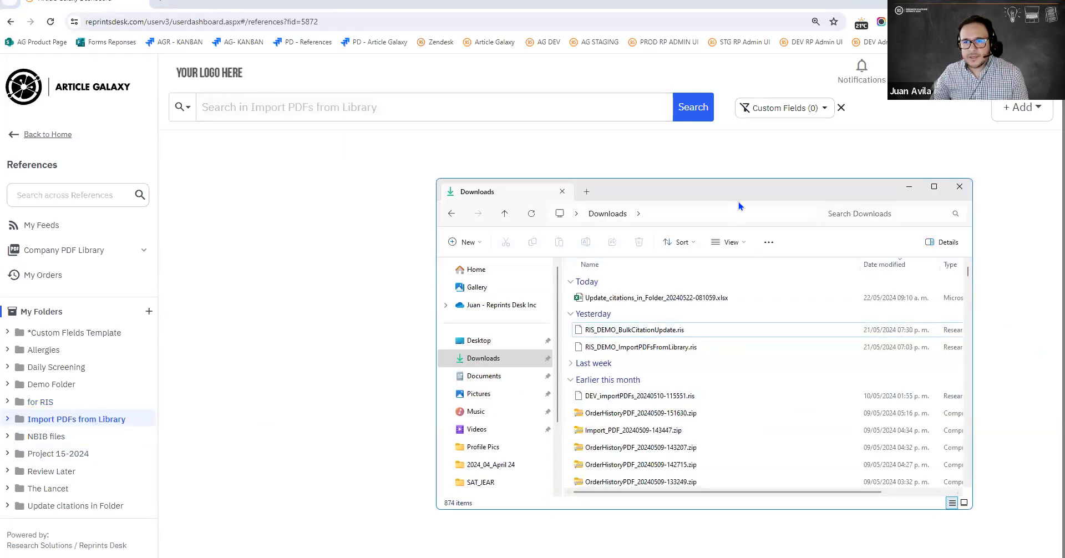
drag(766, 181, 892, 113)
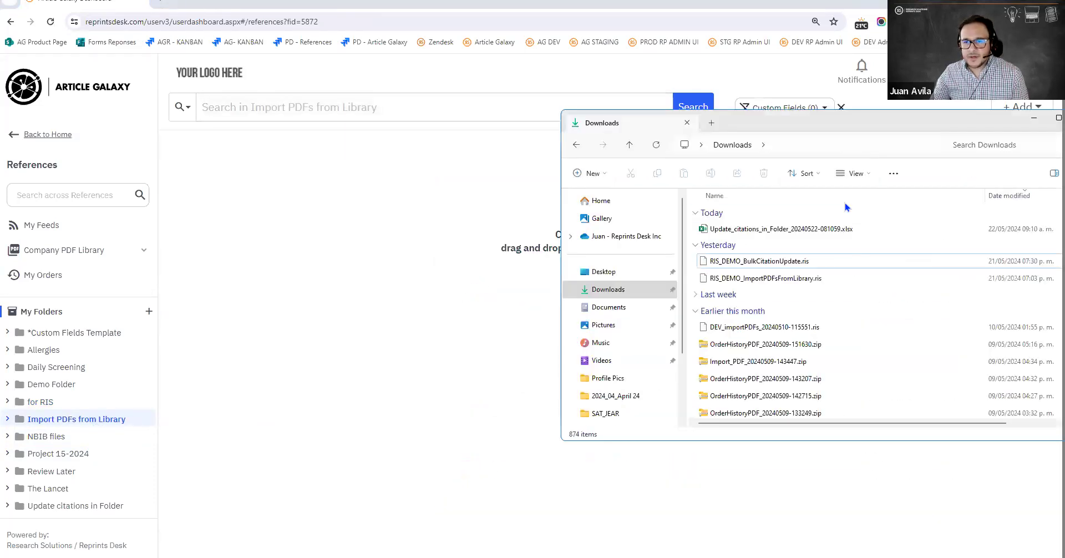
click(783, 282)
drag(781, 281, 365, 345)
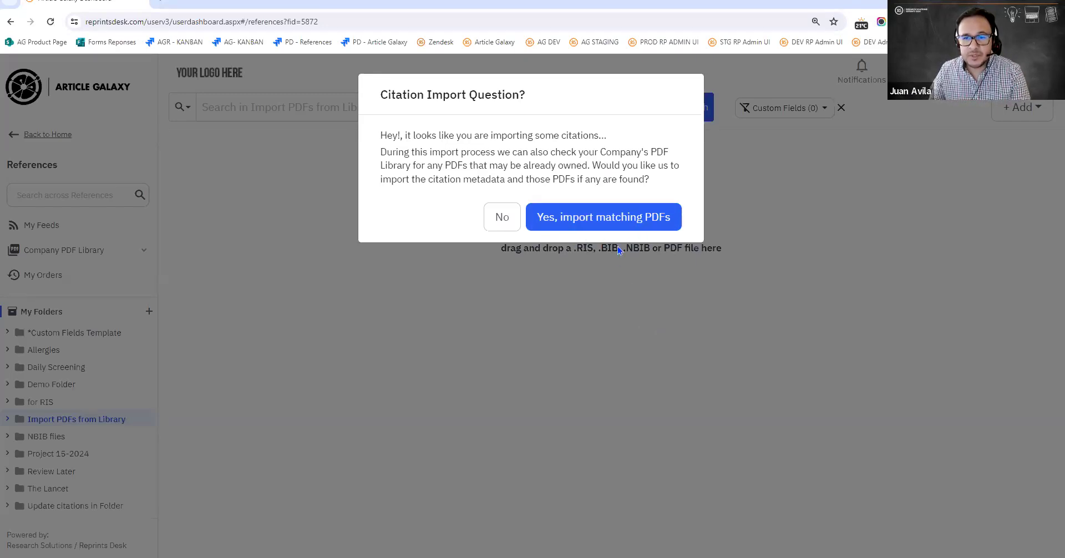
click(609, 228)
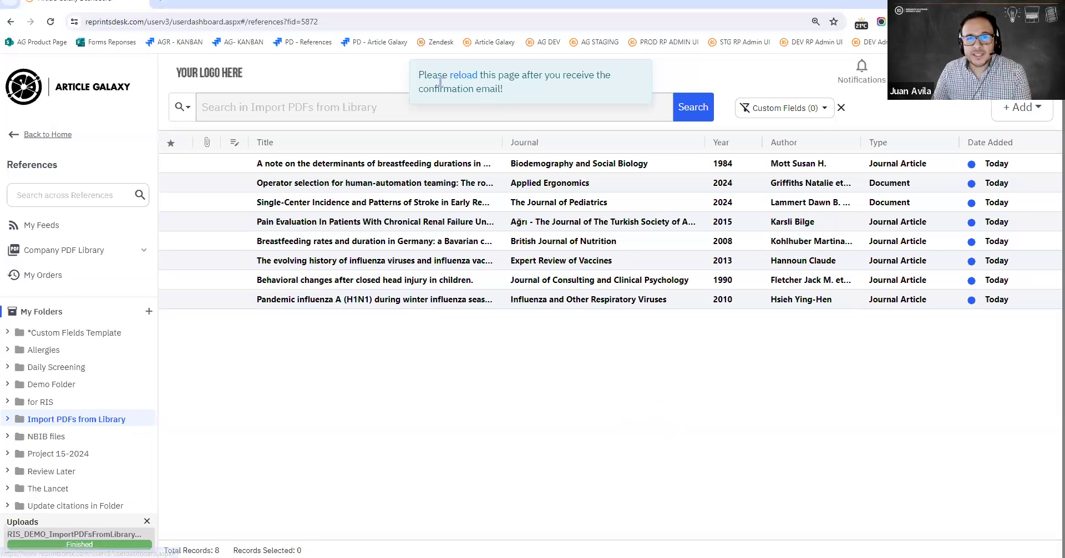
click(466, 82)
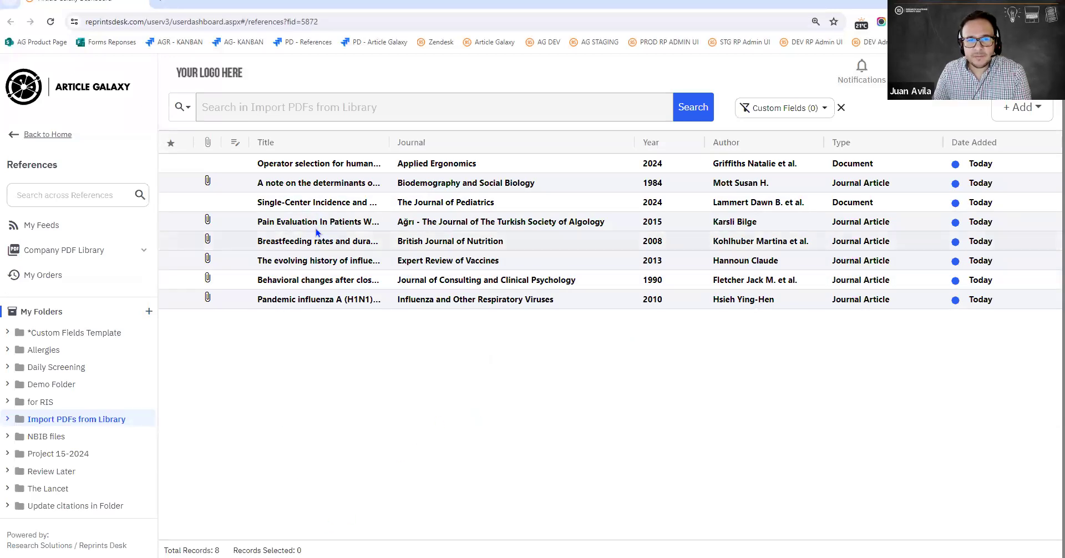
Review the details of the "Single-Center Incidence and Patterns of Stroke" reference, widening the list's title column.
click(325, 205)
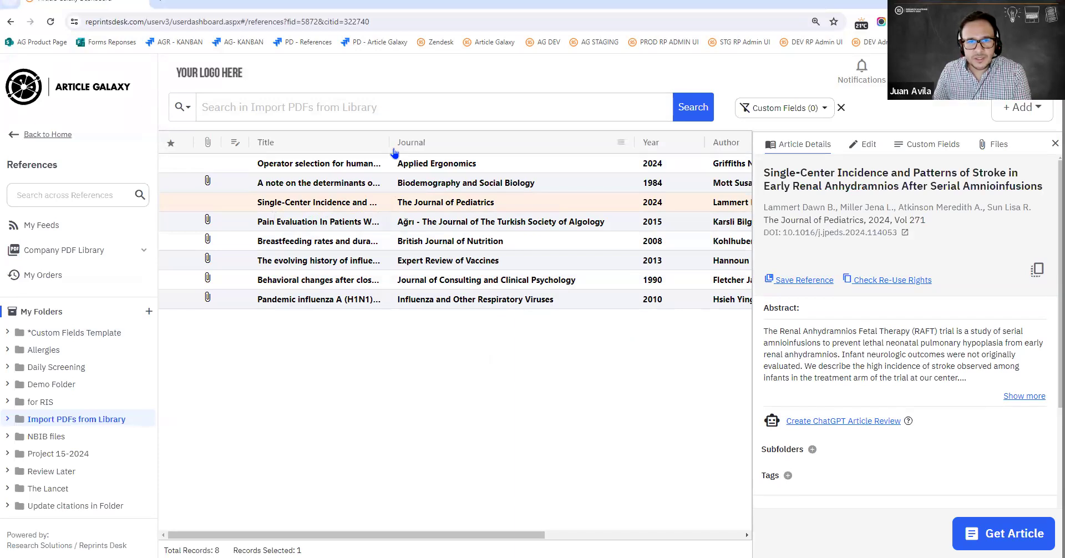
drag(388, 142, 531, 142)
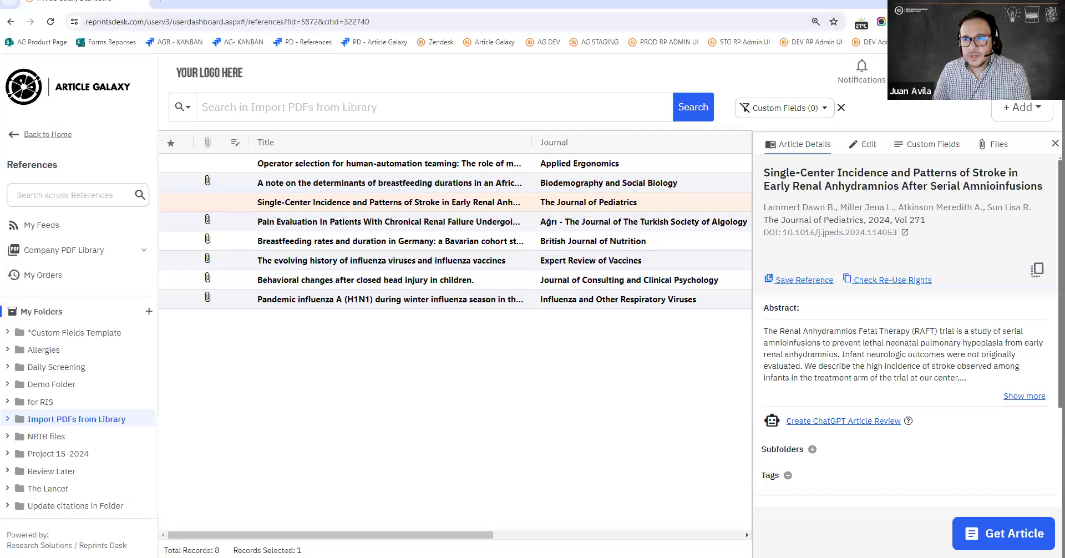
click(1055, 143)
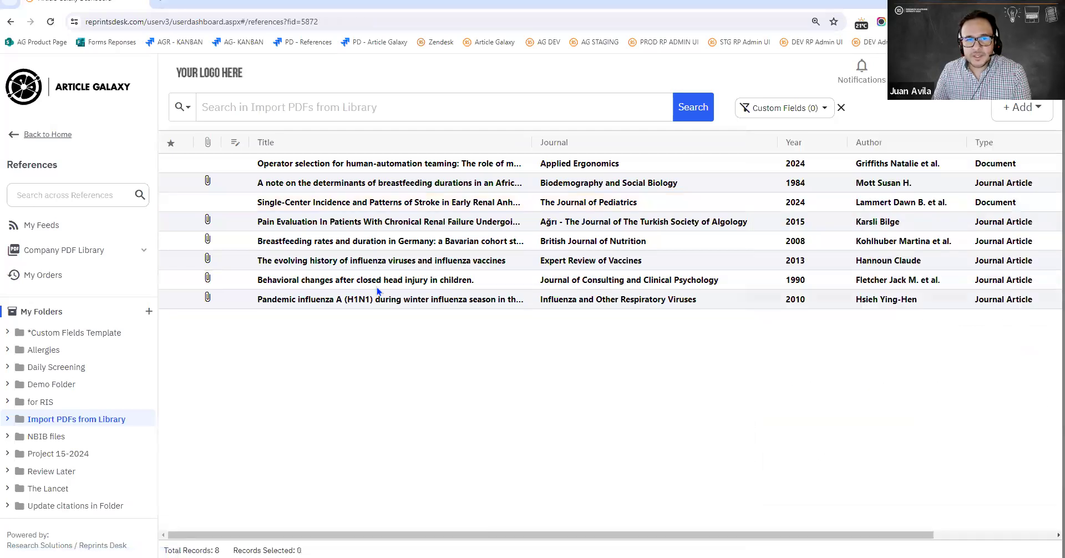
View the imported PDF of the pain evaluation reference, return to the reference list and close the article details.
click(349, 226)
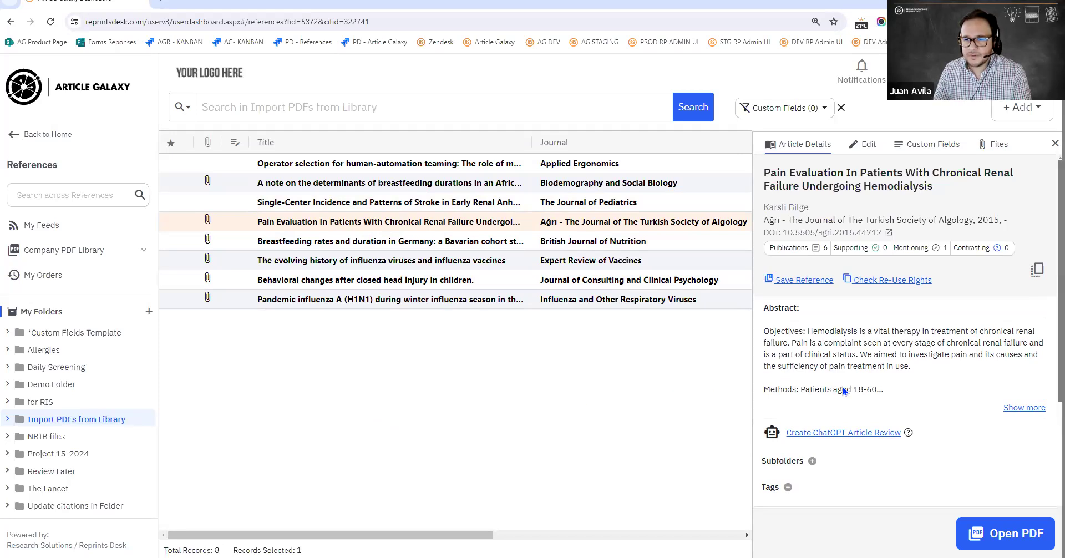
click(1005, 533)
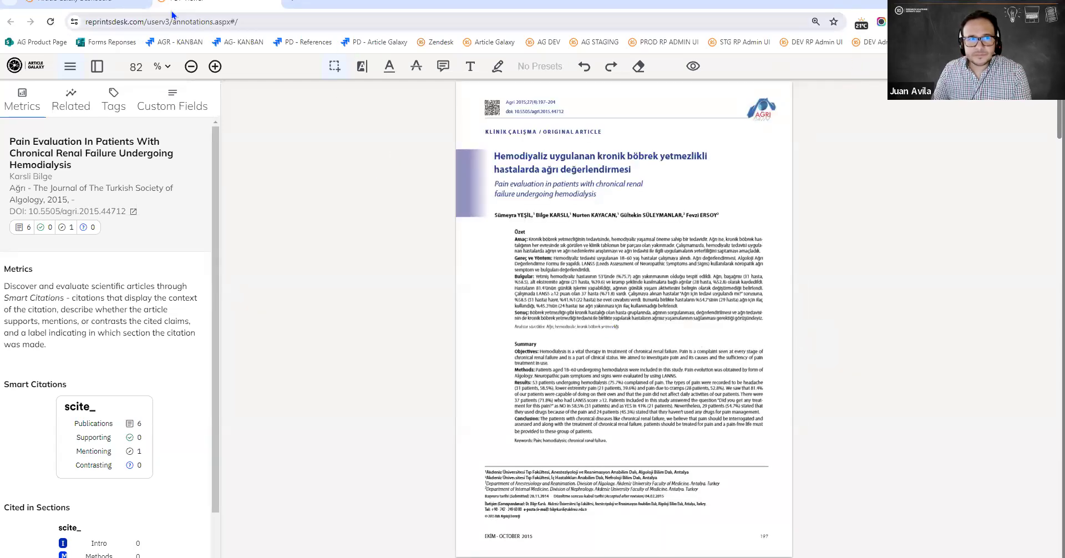
click(127, 7)
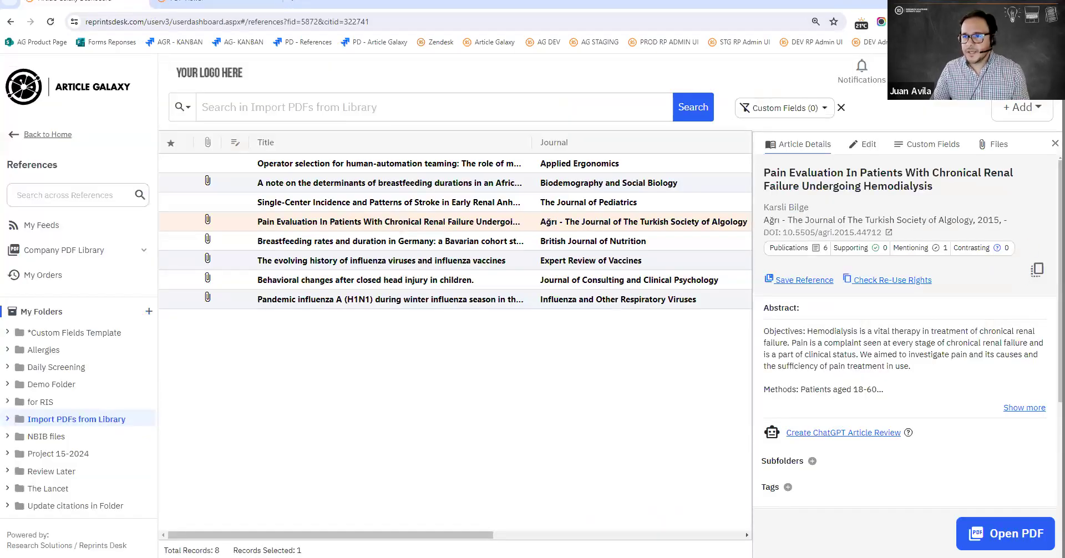
click(1055, 143)
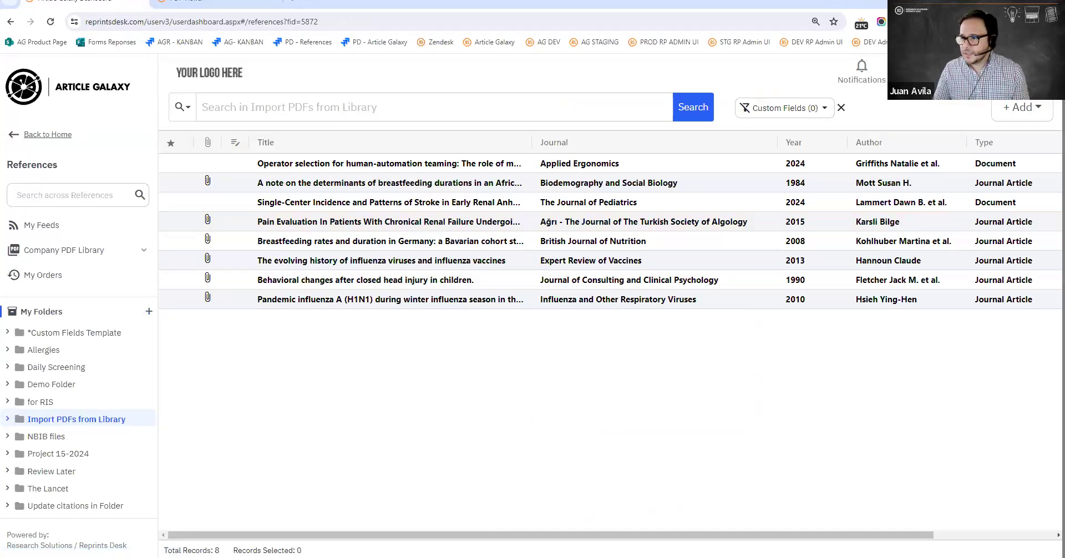
Create a ChatGPT article review for "The evolving history of influenza viruses and influenza vaccines" in the Demo Folder.
click(52, 385)
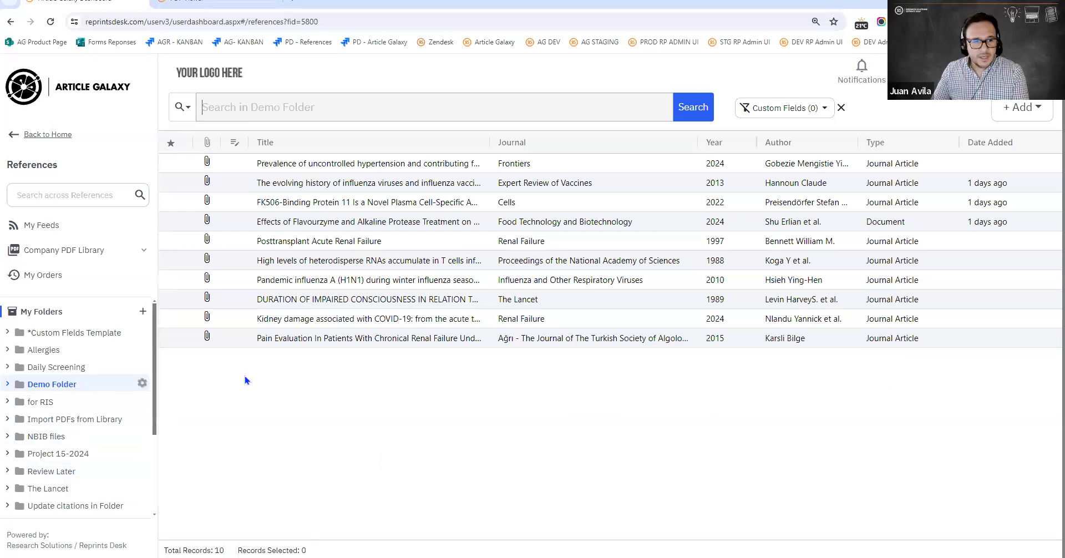
click(319, 188)
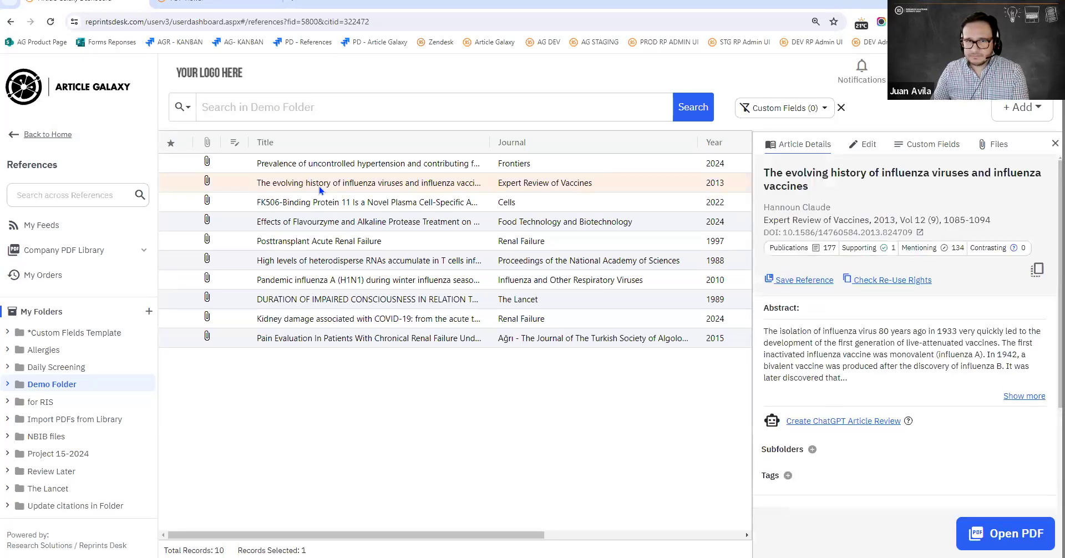
scroll(948, 355, down, 1)
scroll(893, 370, up, 1)
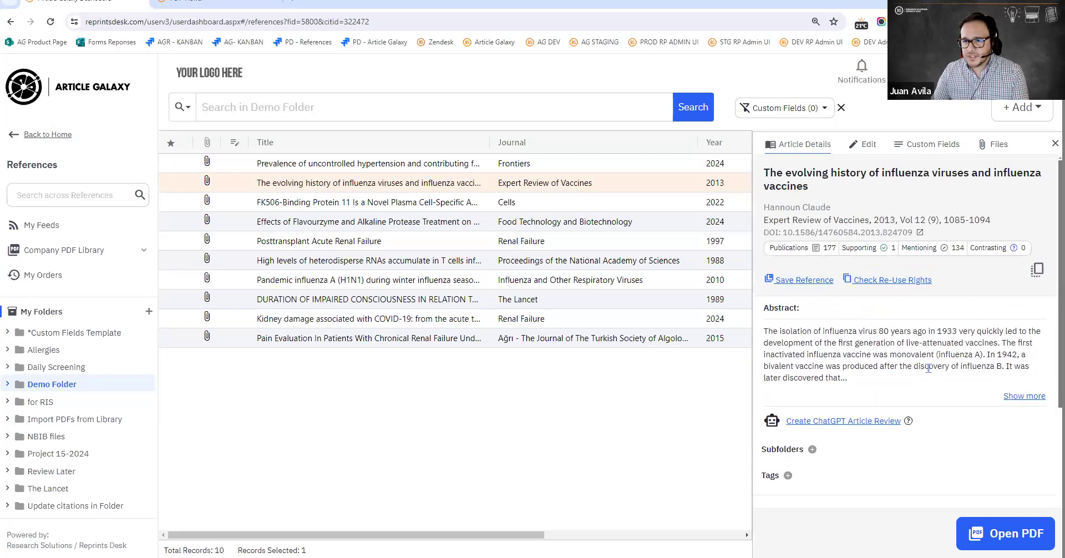
scroll(920, 377, down, 1)
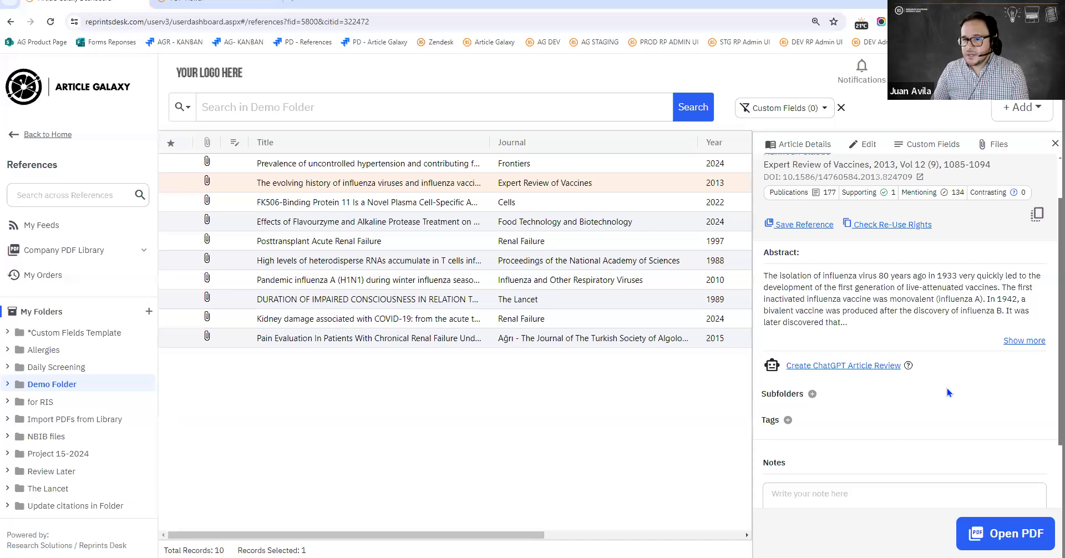
click(841, 366)
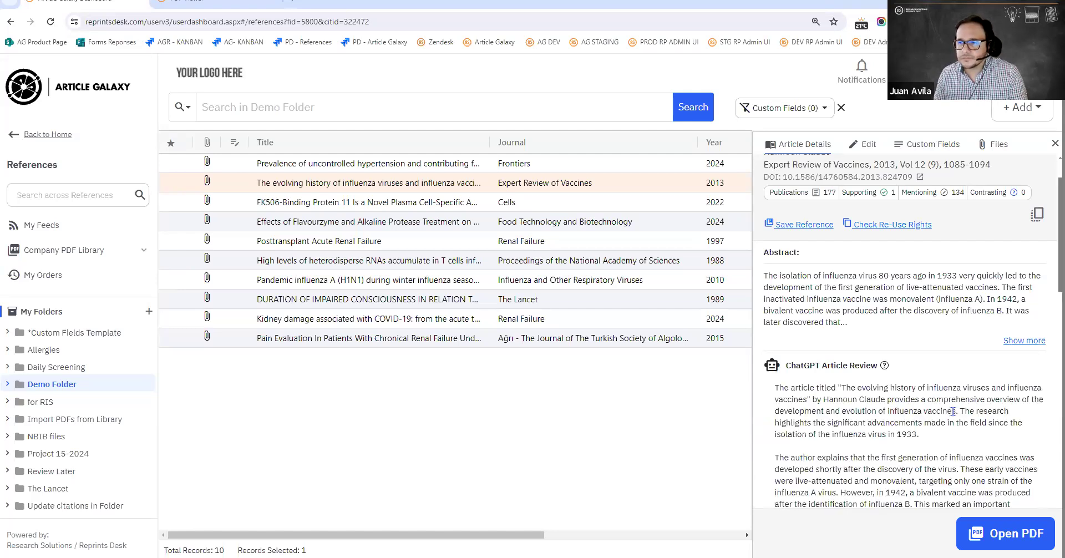
Read through the ChatGPT article review, from its opening paragraph to the suggested follow-up questions below it.
scroll(869, 382, down, 3)
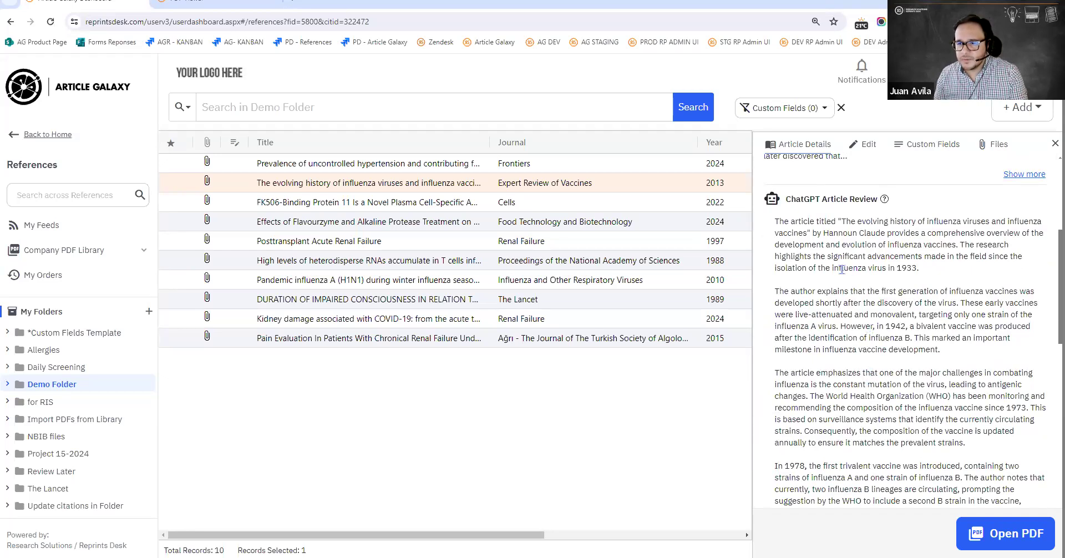
drag(779, 221, 933, 271)
scroll(936, 278, down, 1)
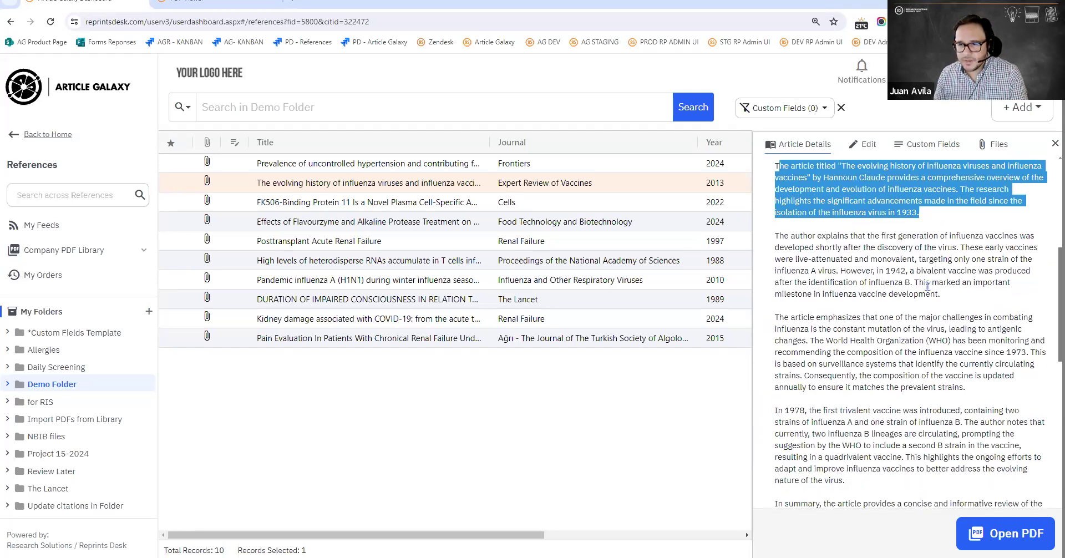
scroll(929, 304, down, 3)
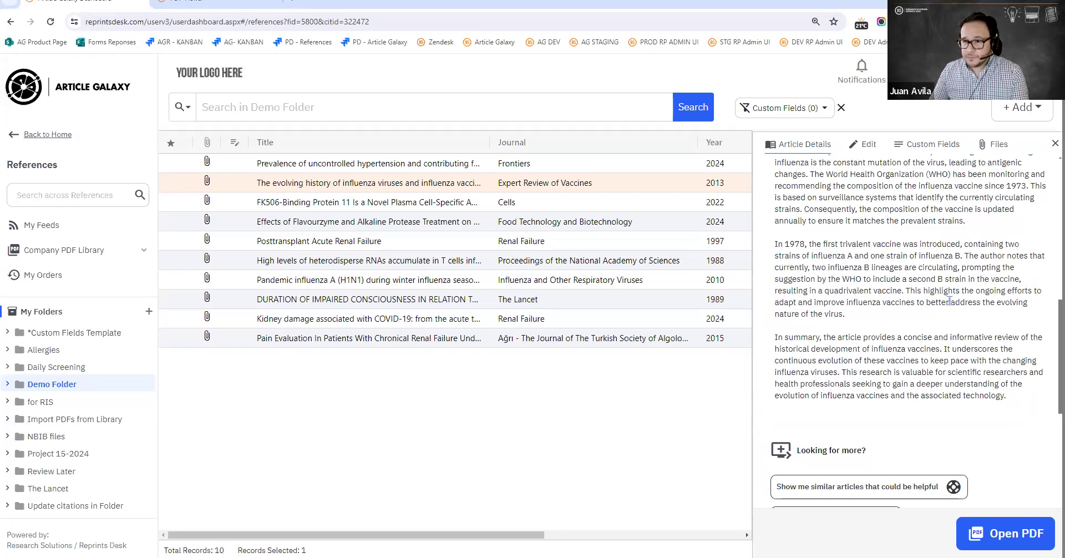
scroll(948, 305, down, 1)
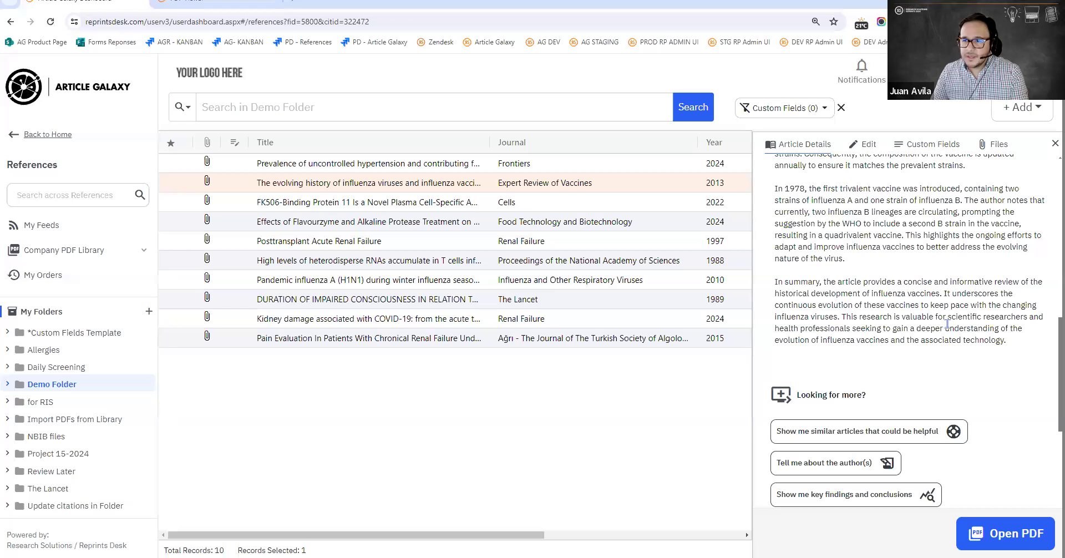
scroll(923, 332, down, 1)
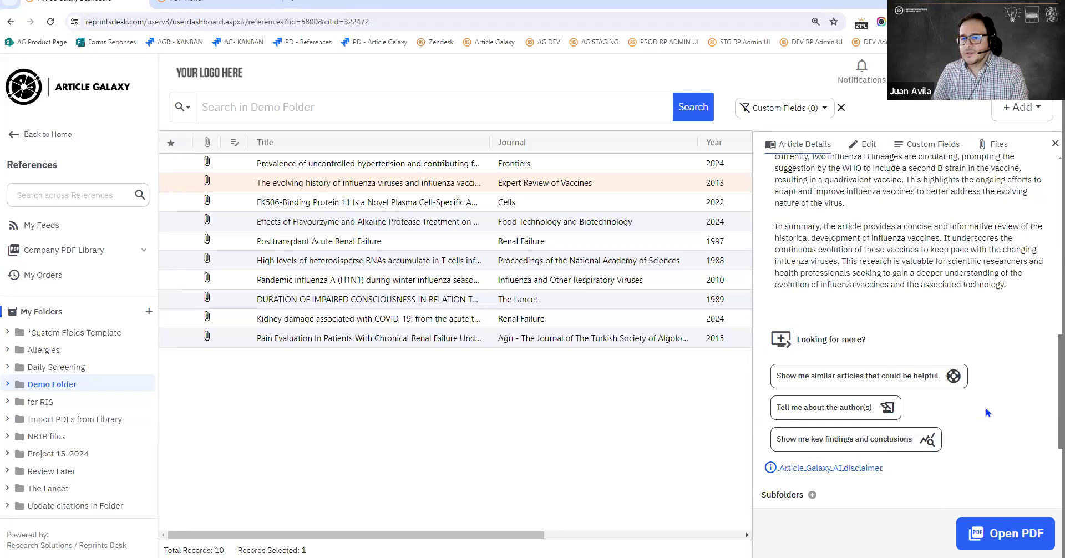
Request similar articles that could be helpful for the influenza vaccines reference and look through the suggestions.
click(832, 381)
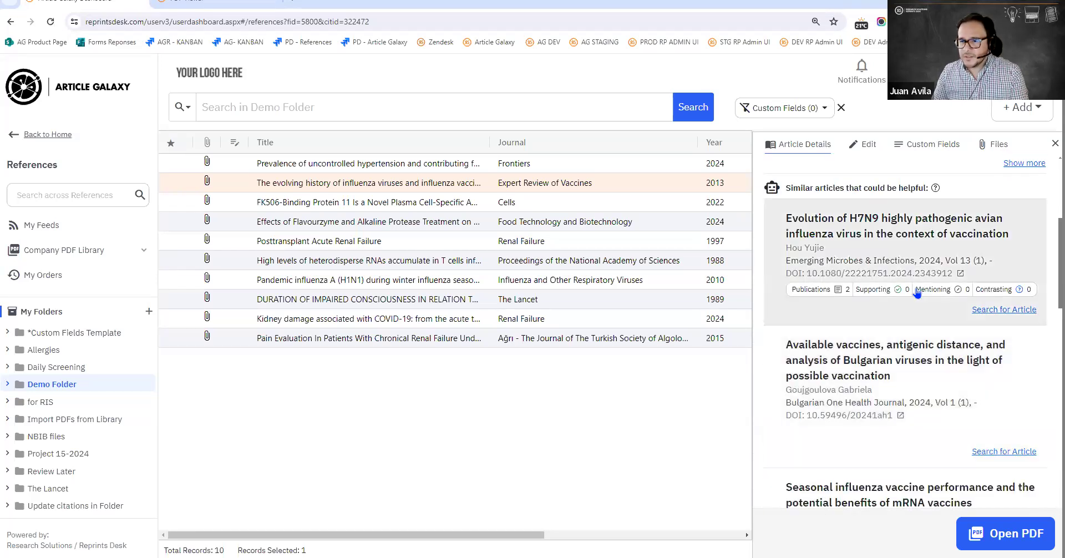
scroll(926, 328, down, 2)
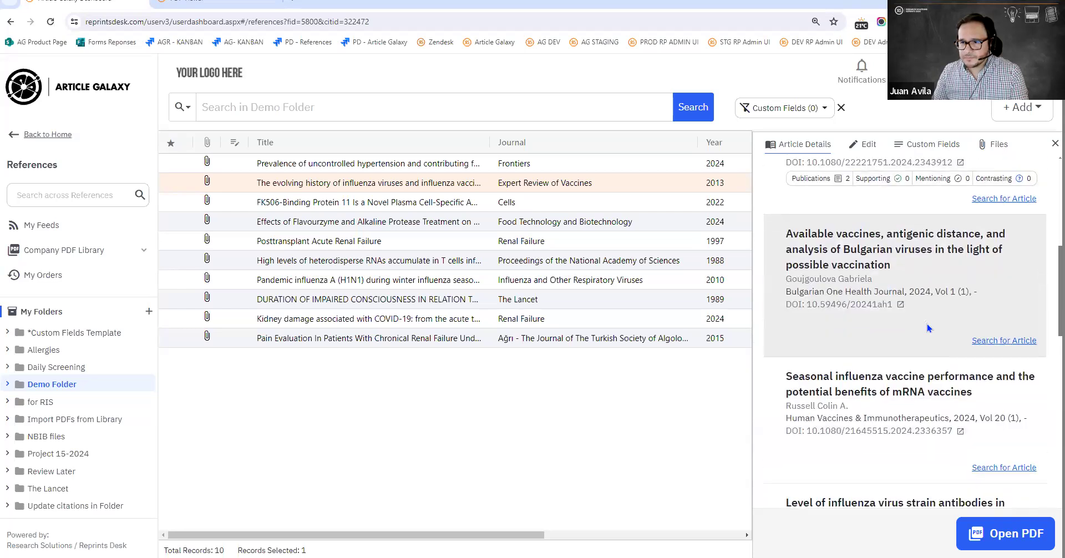
scroll(927, 324, down, 5)
scroll(929, 334, down, 4)
scroll(929, 334, up, 4)
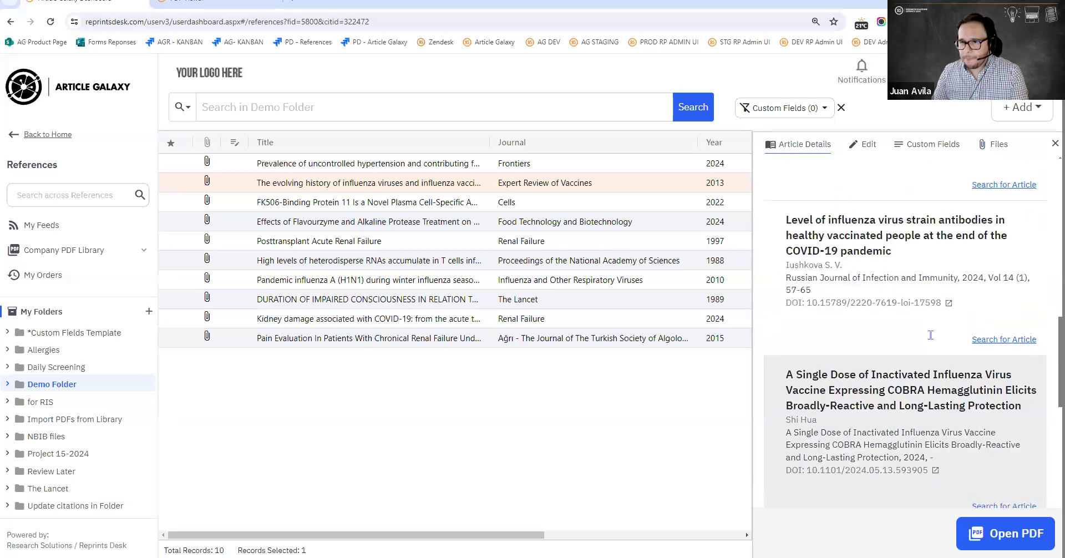
scroll(931, 334, up, 4)
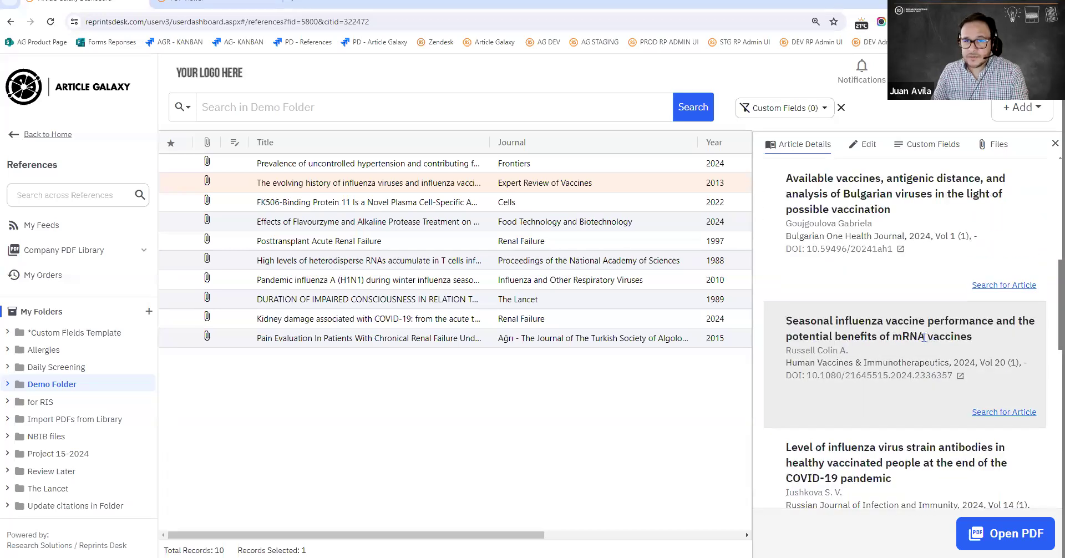
Review the full list of similar-article suggestions for the influenza vaccines reference, down to the follow-up questions.
scroll(918, 344, up, 5)
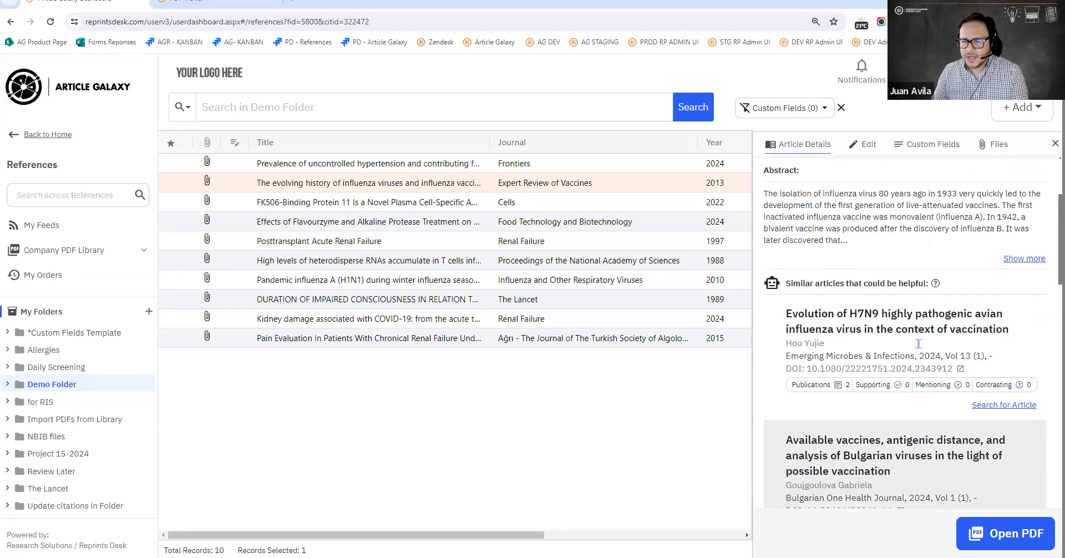
scroll(919, 348, down, 4)
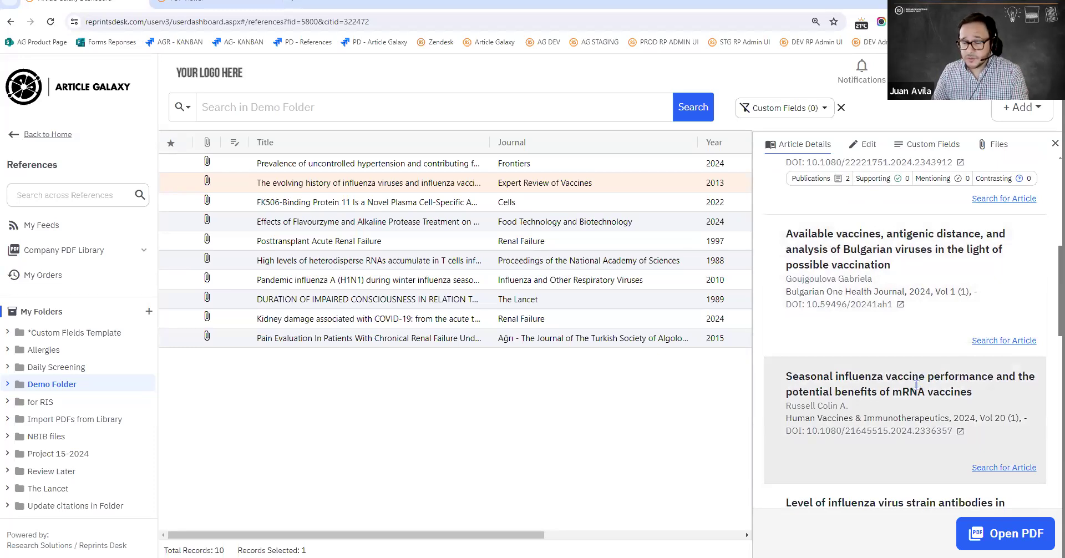
scroll(909, 395, down, 1)
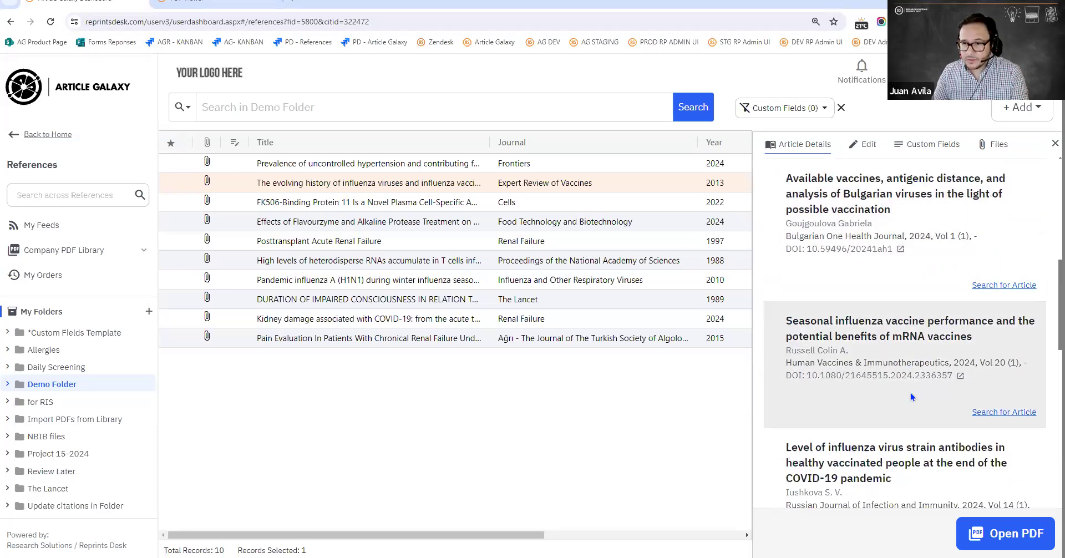
scroll(910, 397, down, 1)
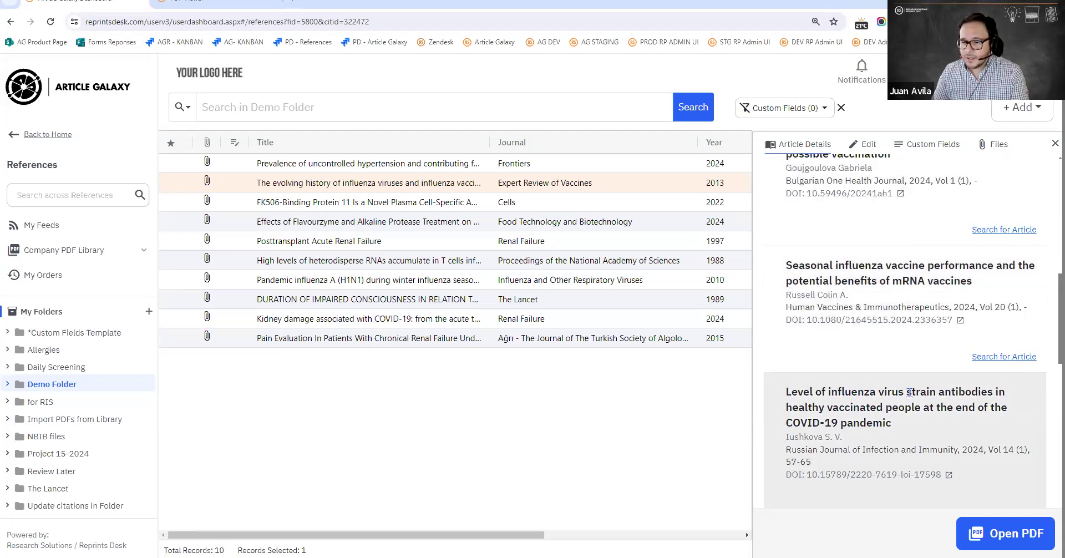
scroll(897, 364, down, 7)
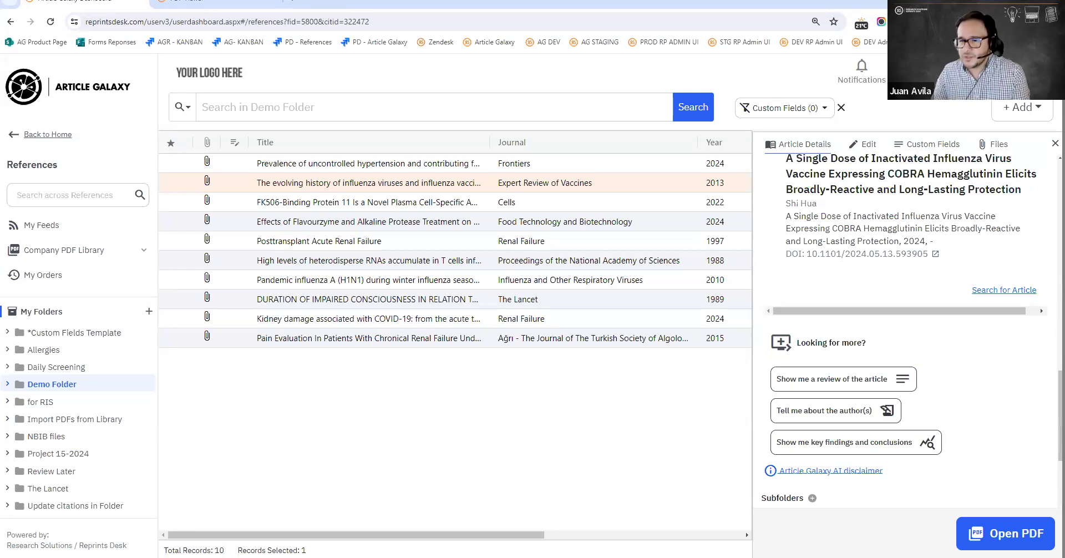
Ask ChatGPT about the author(s) of the influenza vaccines article and read the answer.
click(898, 413)
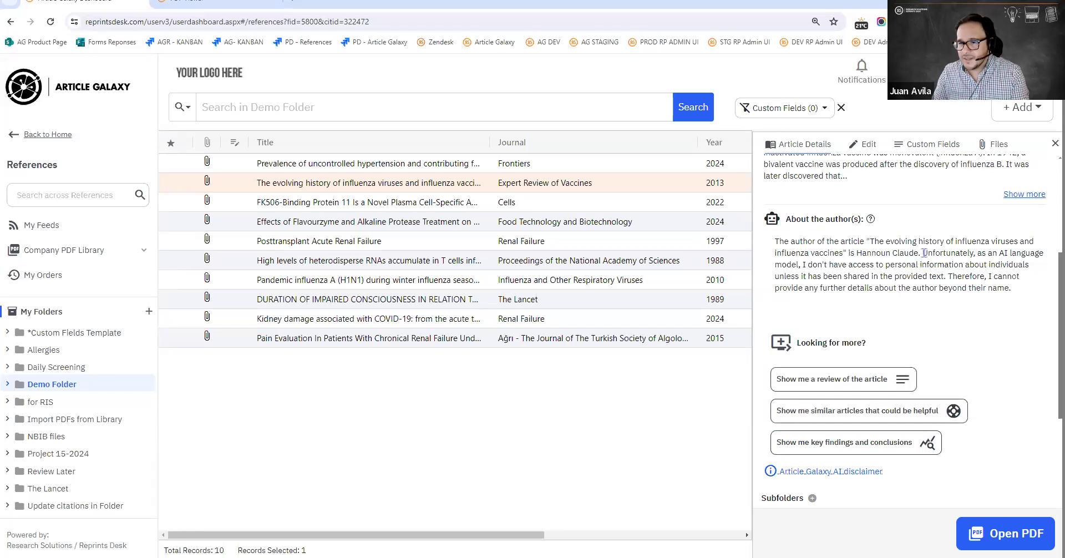
drag(924, 252, 967, 255)
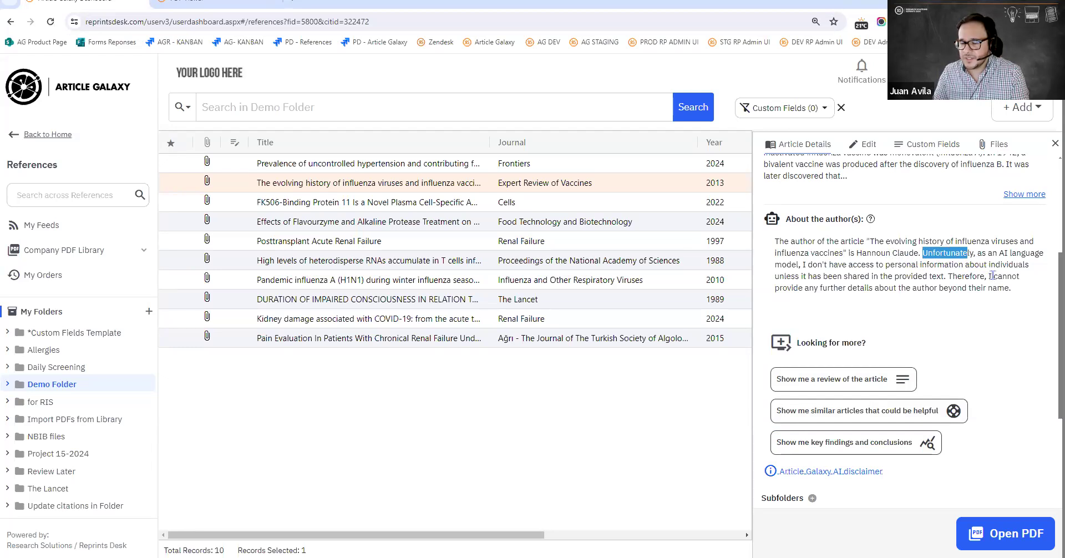
click(967, 272)
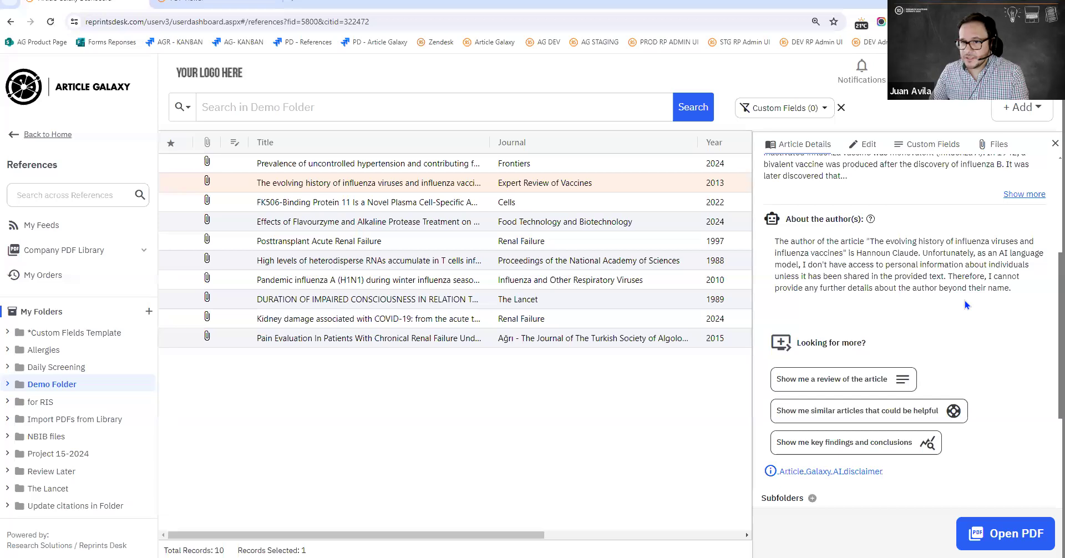
Request the key findings and conclusions of the influenza vaccines article from ChatGPT and bring the answer into view.
scroll(983, 308, down, 1)
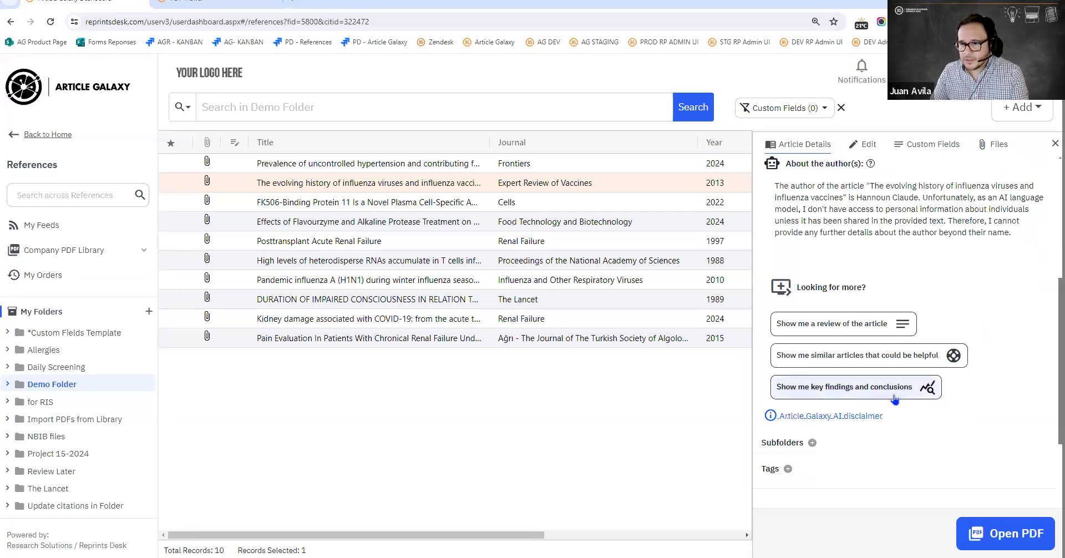
click(840, 395)
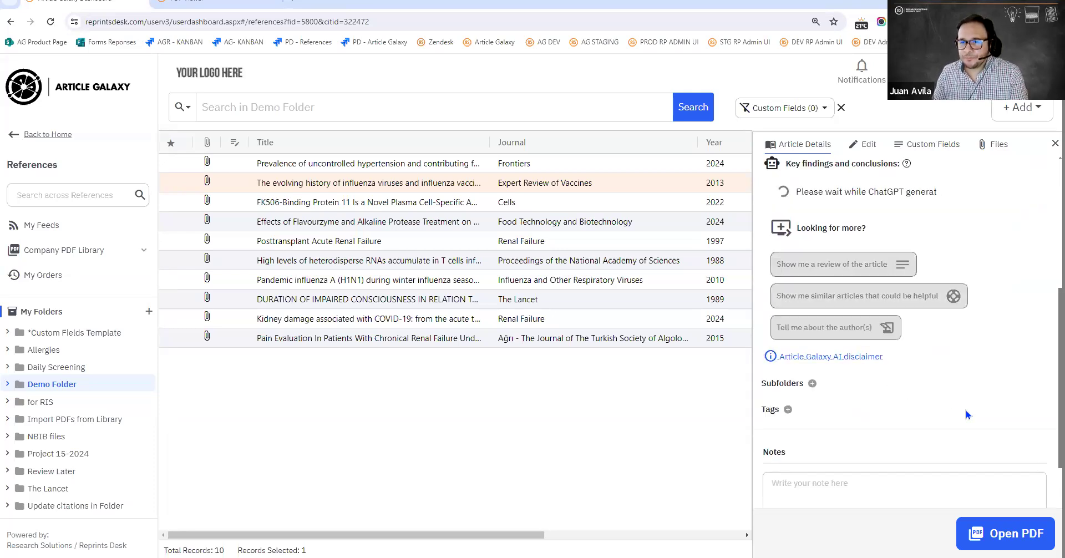
scroll(967, 410, up, 1)
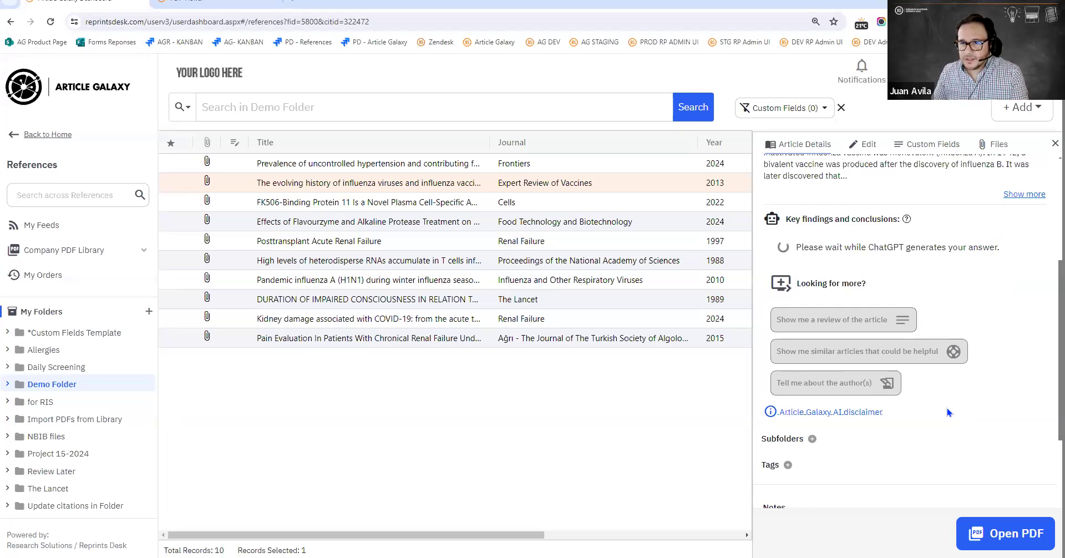
scroll(947, 412, up, 2)
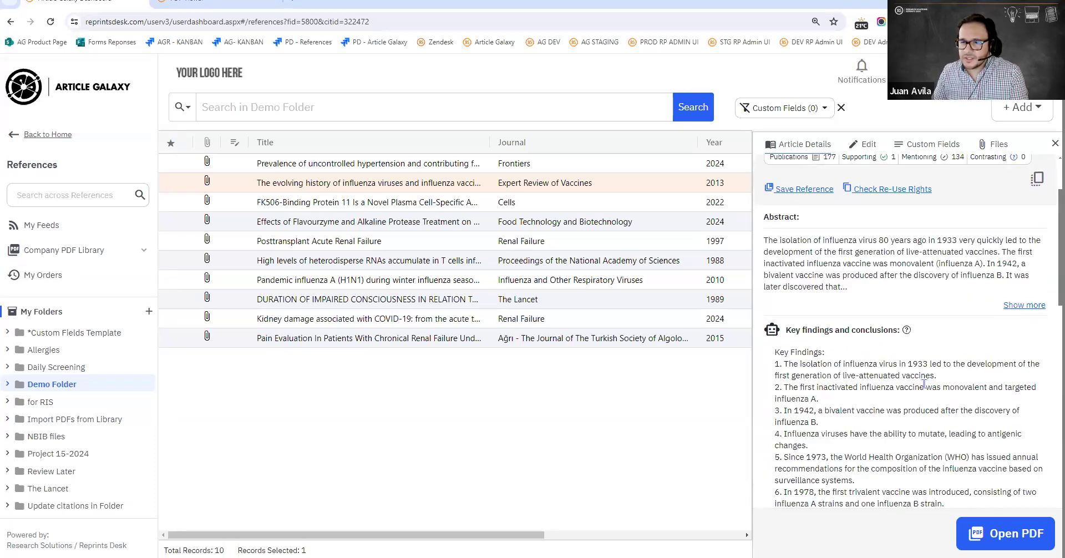
scroll(947, 390, down, 1)
scroll(947, 388, down, 2)
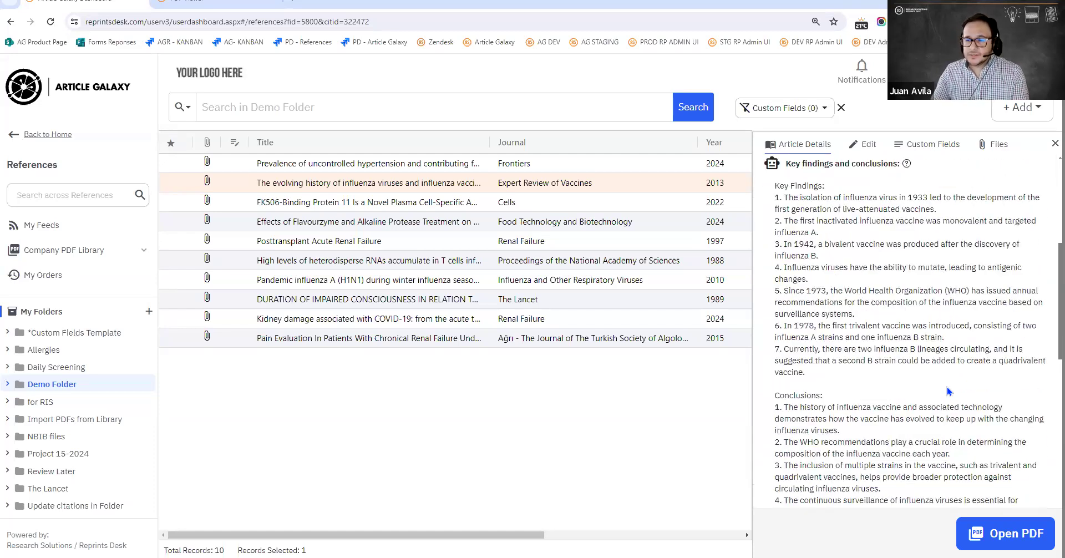
Read through the generated key findings and conclusions, comparing them with the article's abstract and checking the closing note.
scroll(969, 364, up, 2)
scroll(955, 359, down, 1)
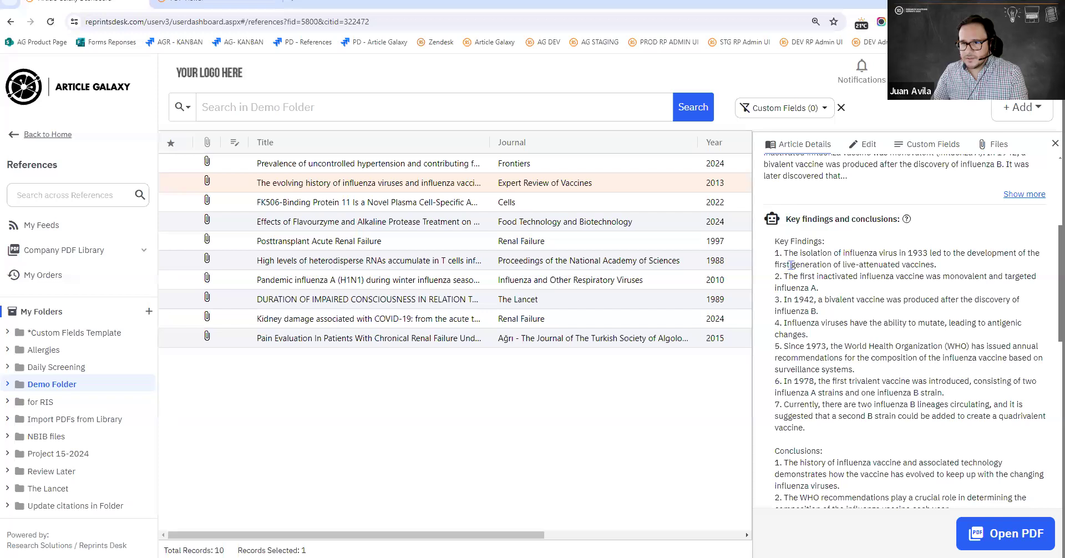
drag(788, 257, 897, 287)
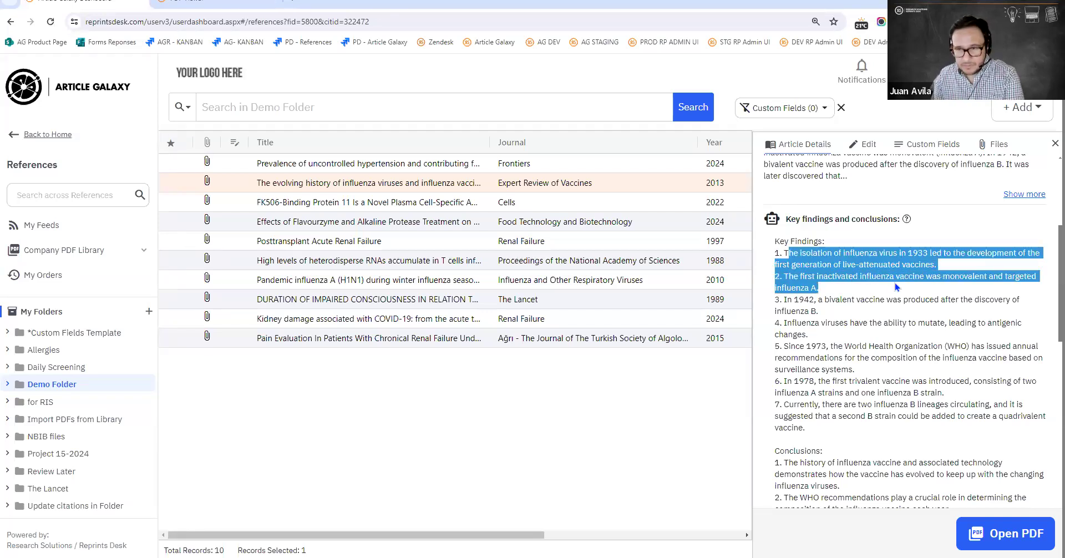
click(899, 285)
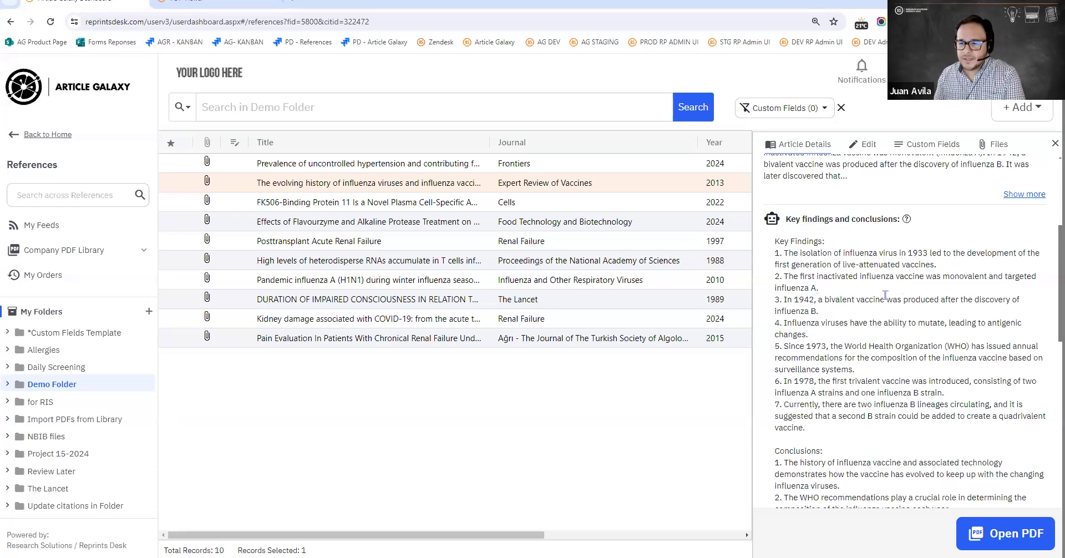
scroll(882, 300, down, 4)
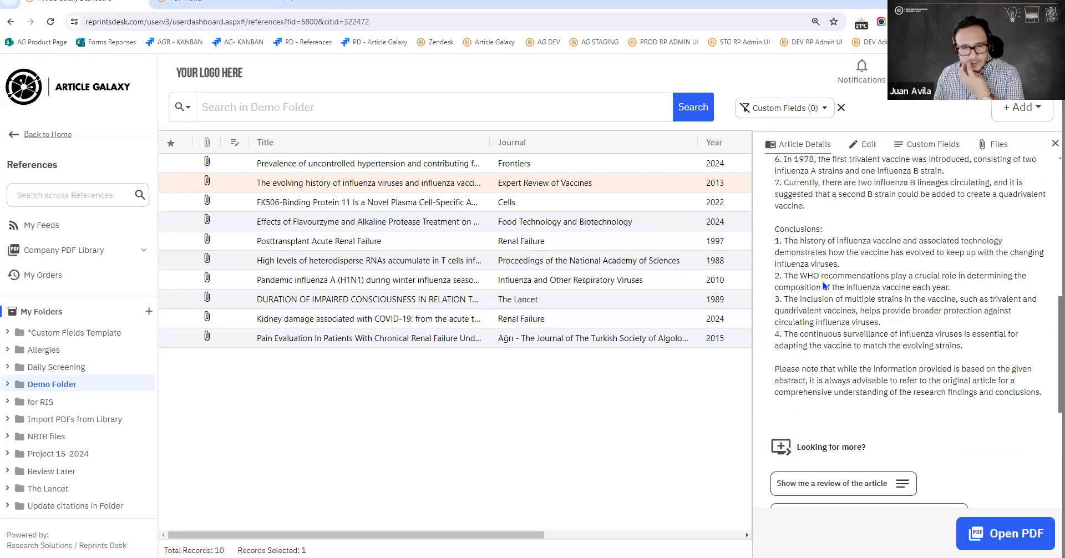
scroll(832, 296, up, 8)
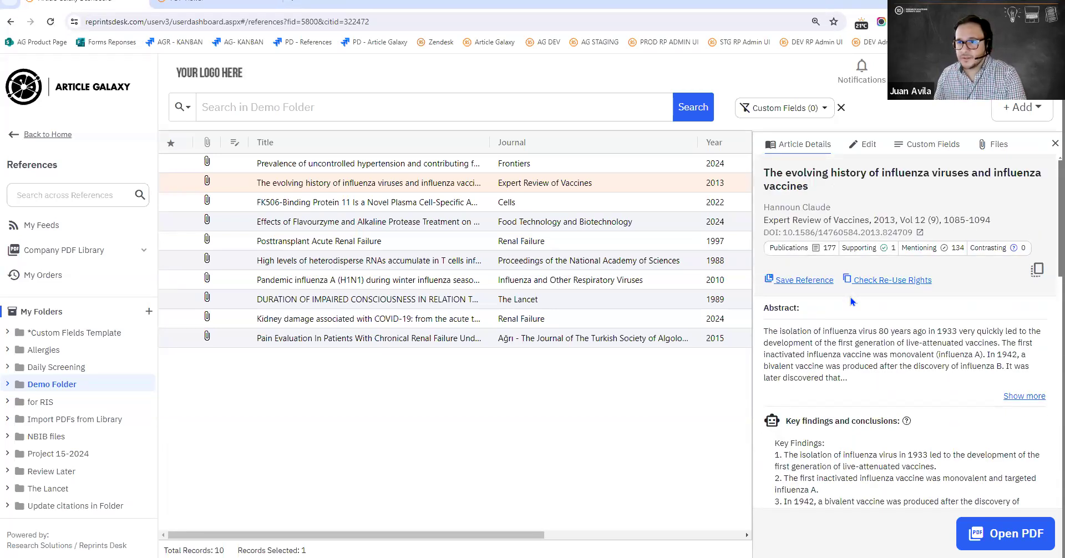
scroll(896, 375, down, 4)
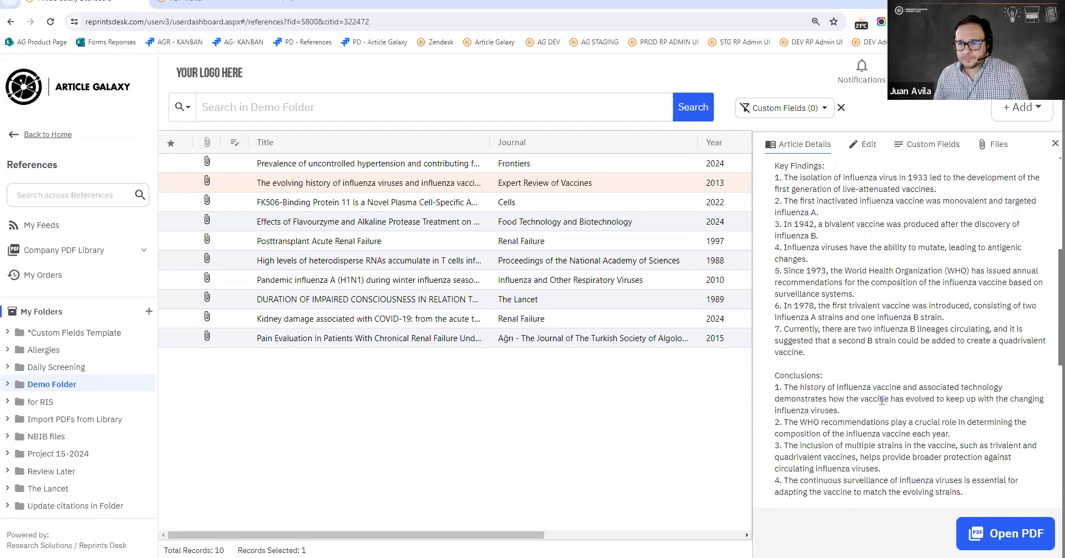
scroll(882, 399, up, 1)
scroll(883, 400, up, 4)
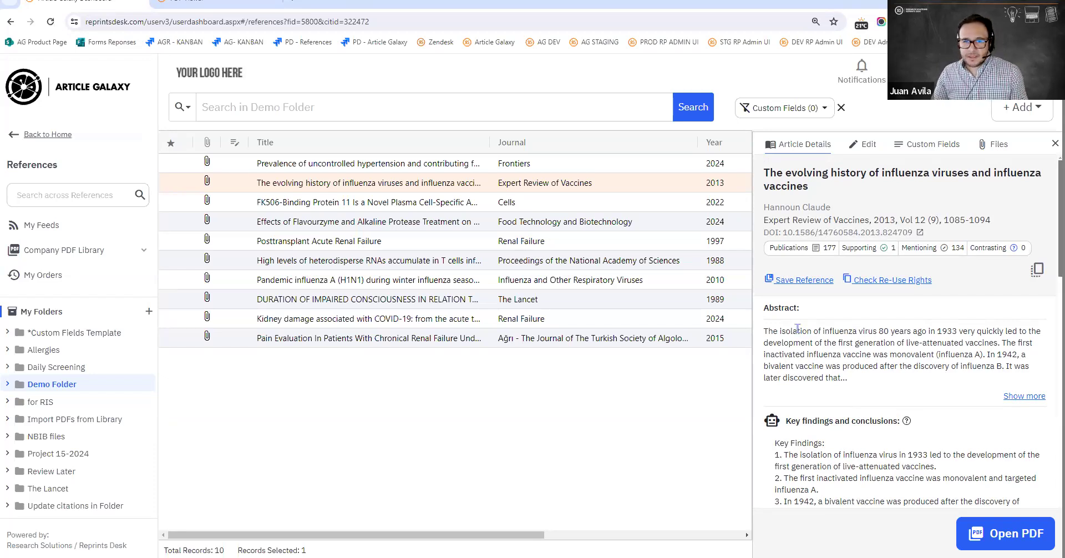
scroll(854, 366, down, 8)
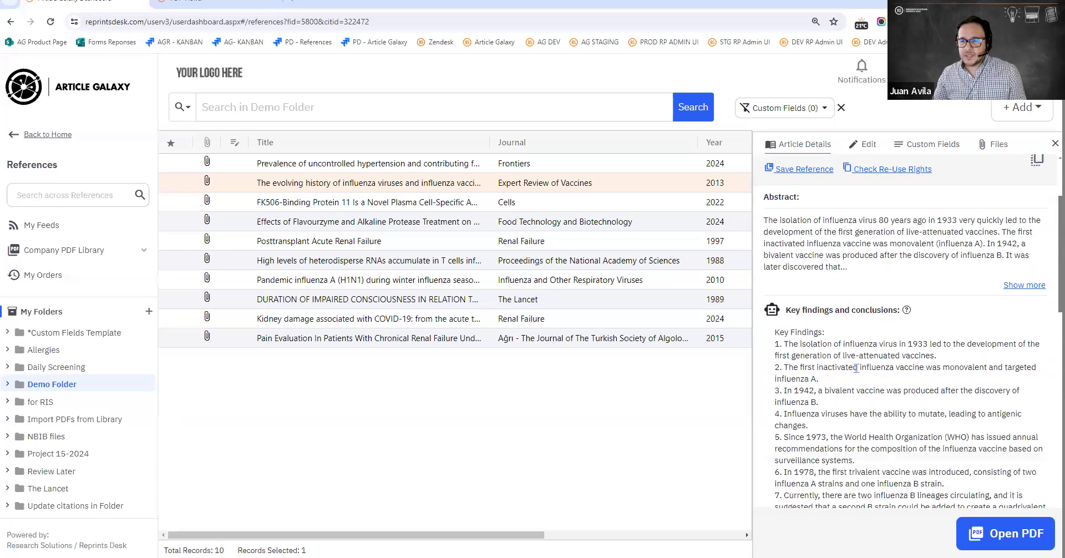
scroll(870, 378, down, 3)
scroll(877, 380, up, 4)
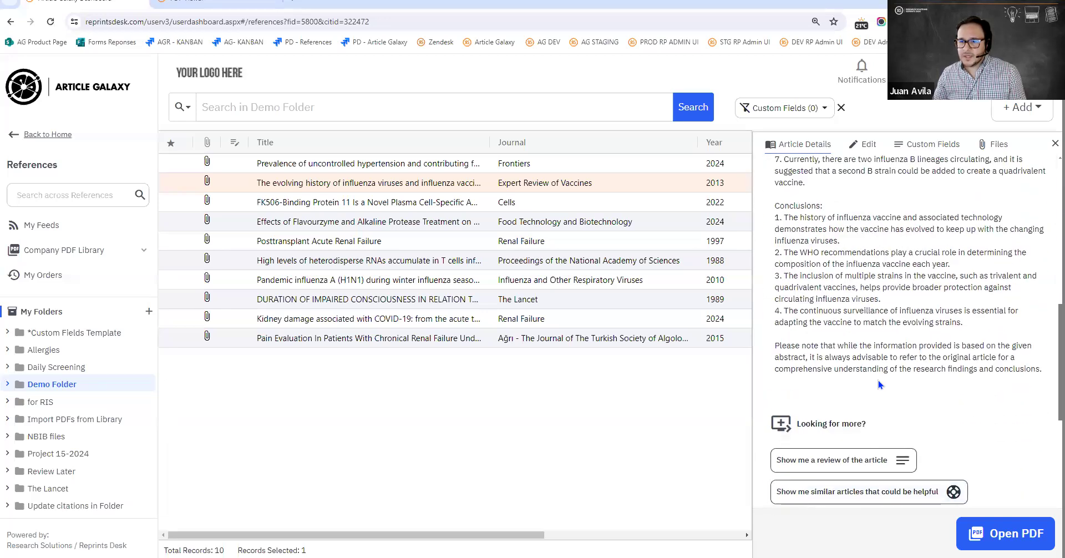
scroll(890, 384, down, 3)
scroll(890, 384, up, 5)
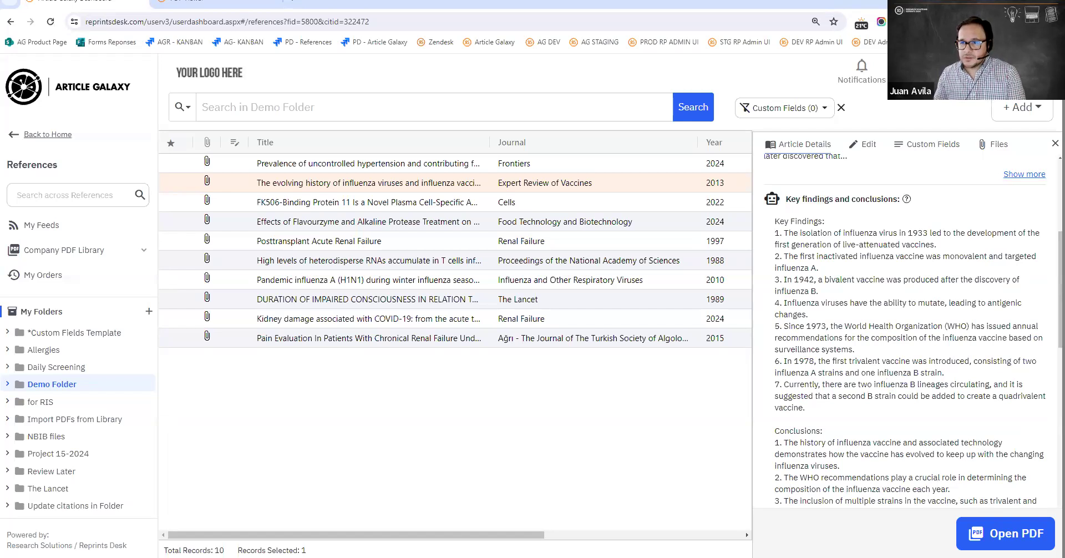
scroll(990, 370, down, 2)
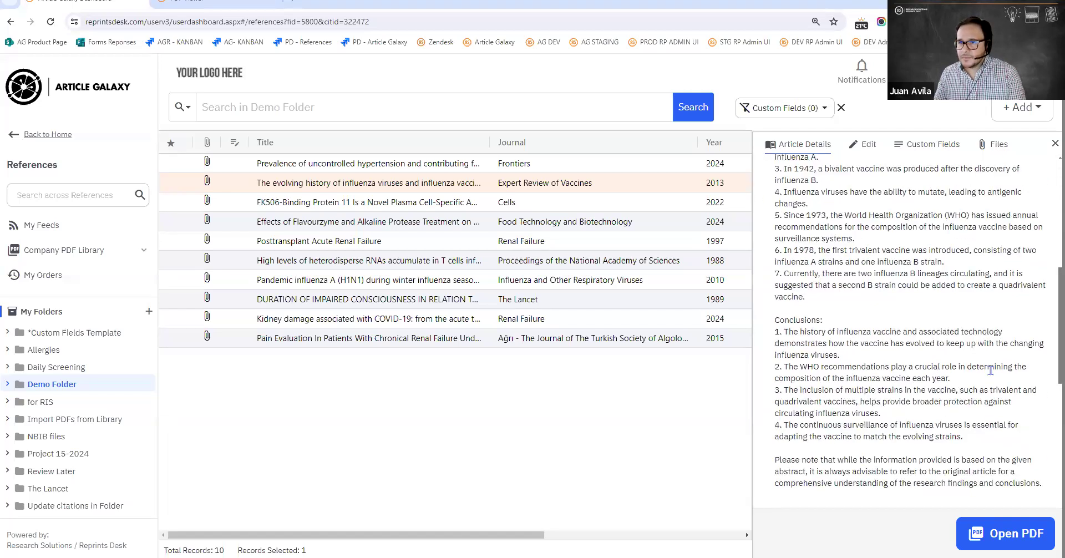
scroll(990, 371, down, 1)
scroll(990, 370, up, 4)
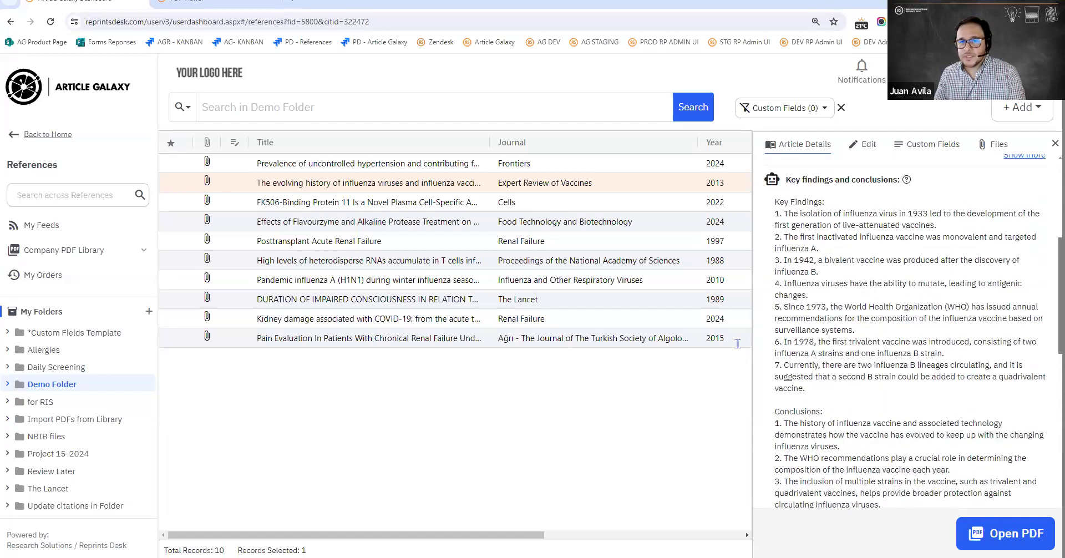
Create a ChatGPT article review for the Flavourzyme and peanut allergen Ara h 1 reference, and request information about its author(s).
click(419, 222)
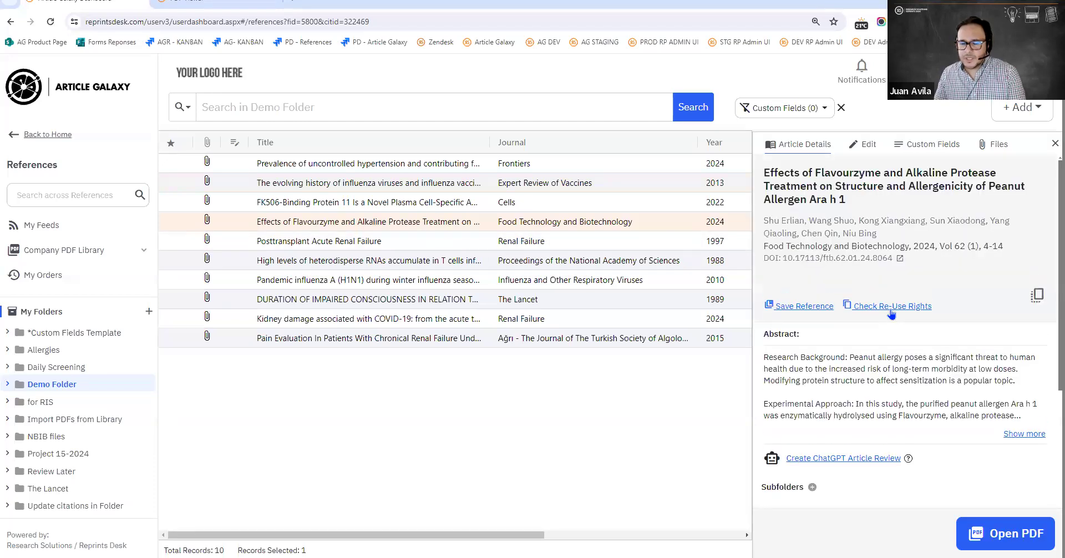
scroll(883, 438, down, 2)
click(877, 346)
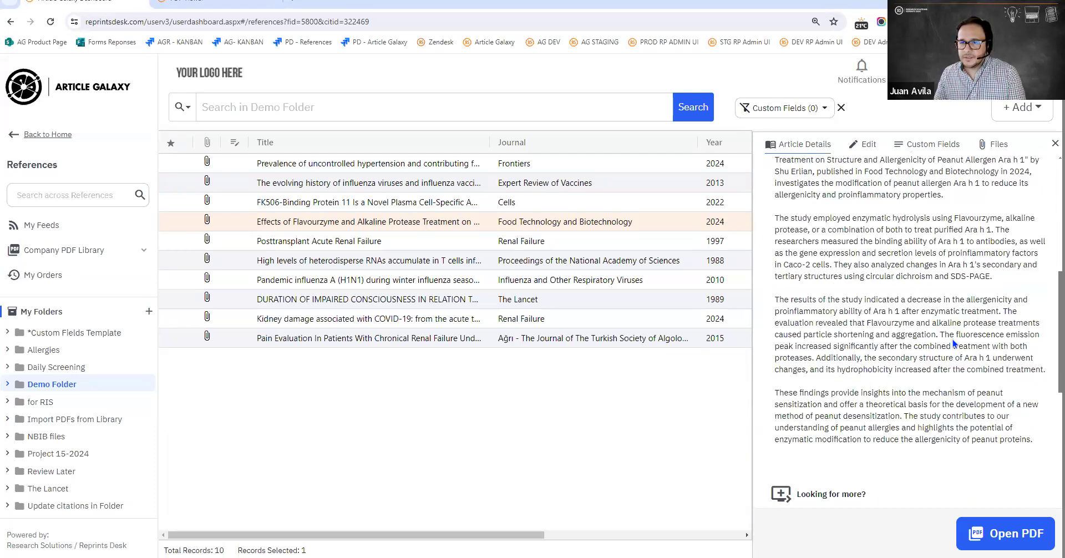
click(894, 348)
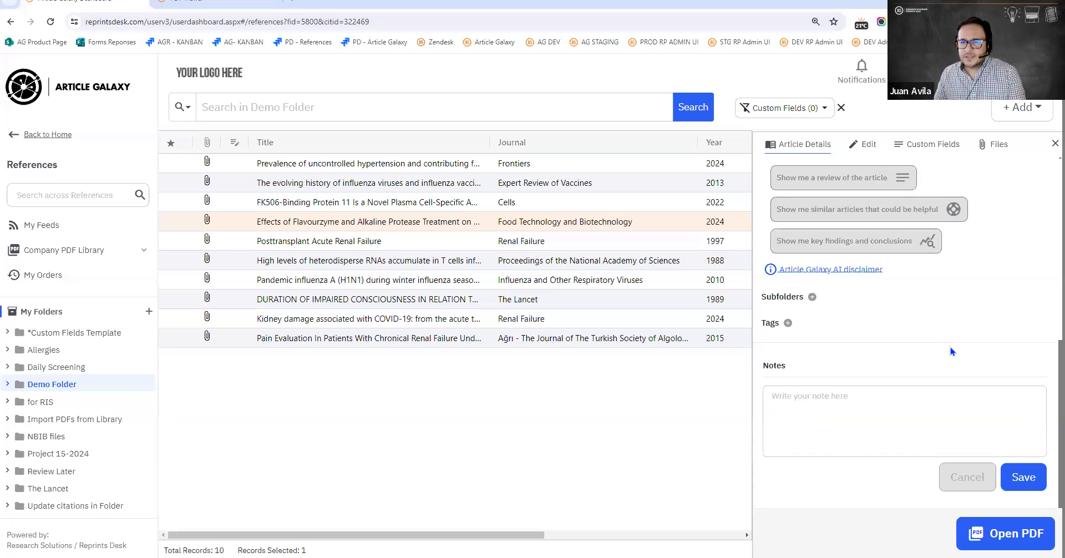
scroll(957, 351, up, 1)
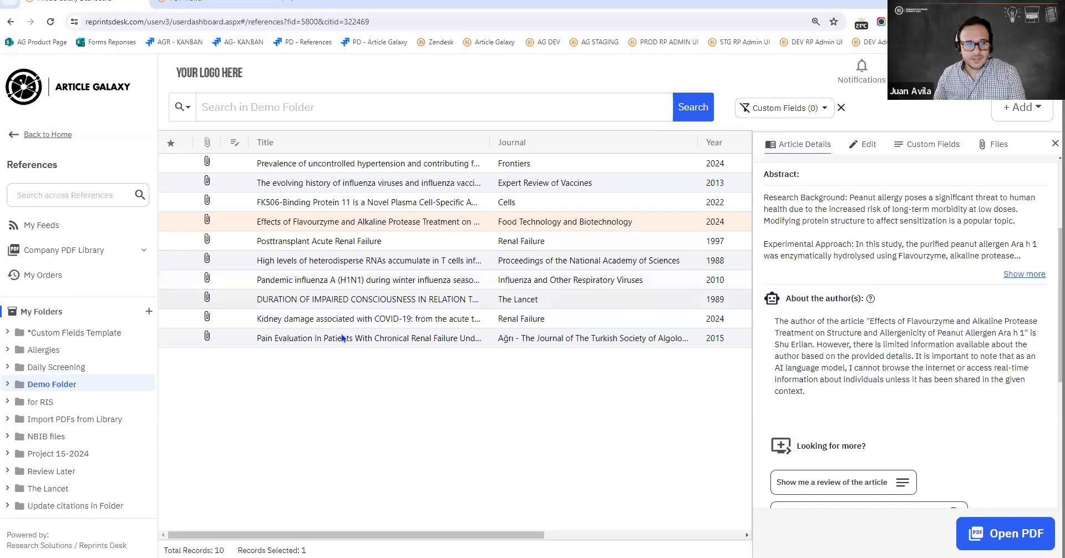
Return to the influenza vaccines reference and examine its Publications, Supporting, Mentioning and Contrasting citation counts.
click(385, 183)
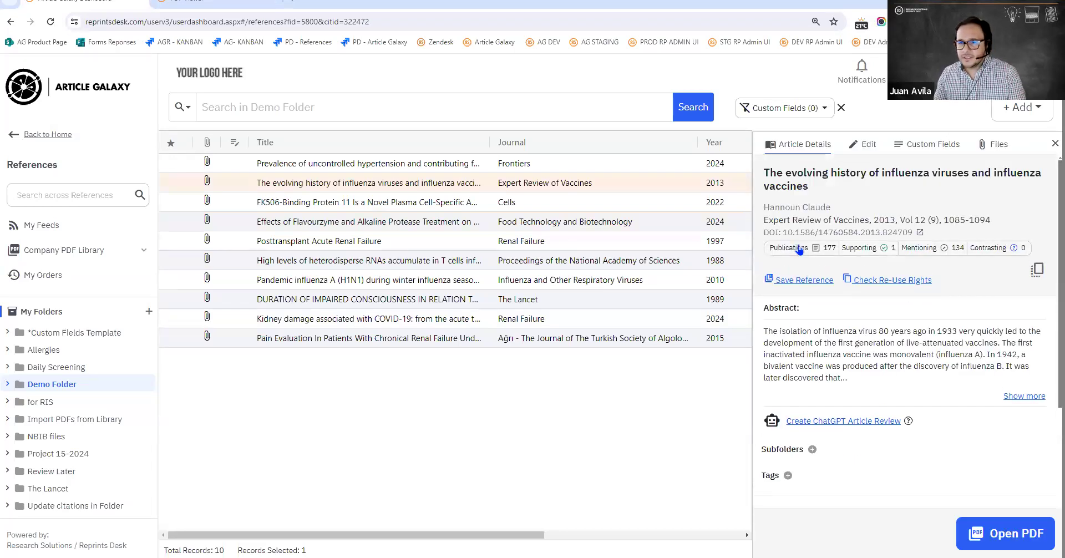
mouse_move(830, 251)
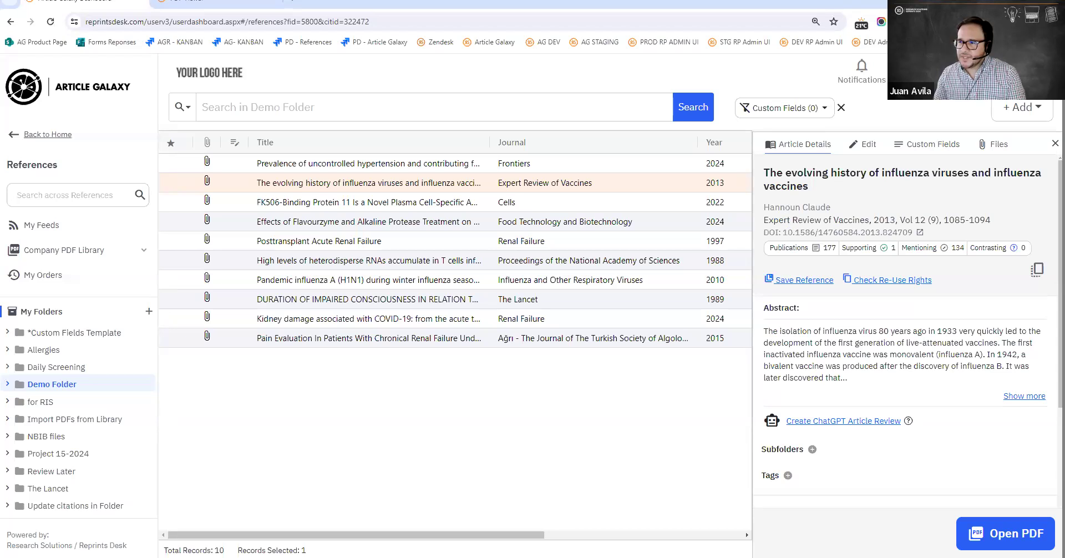
mouse_move(791, 256)
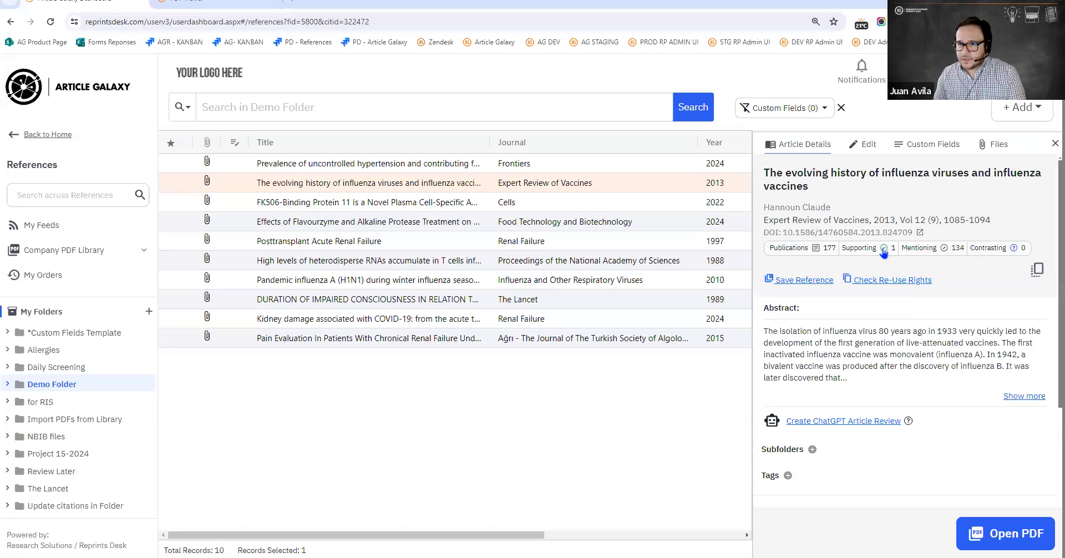
mouse_move(883, 254)
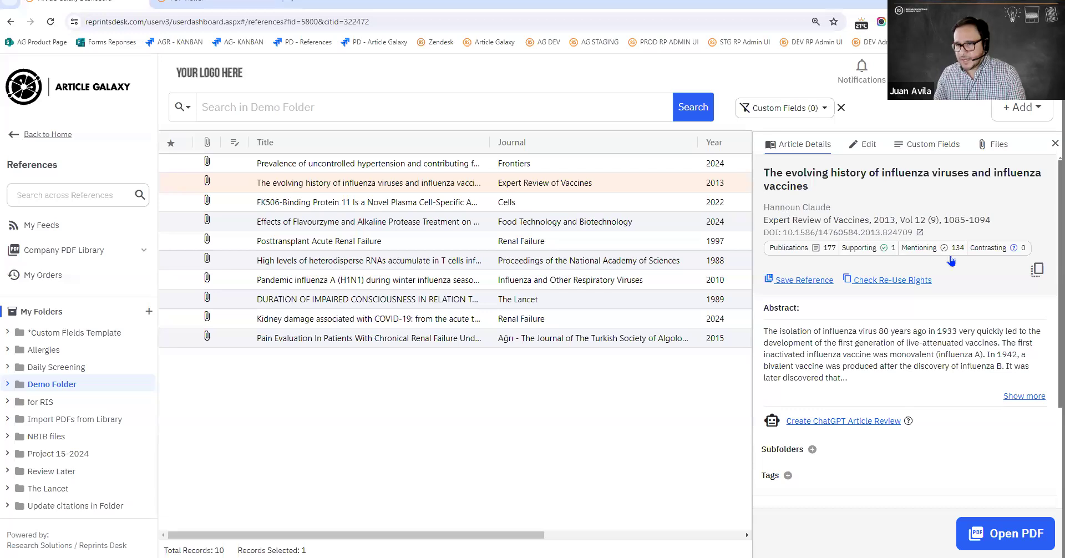
mouse_move(952, 261)
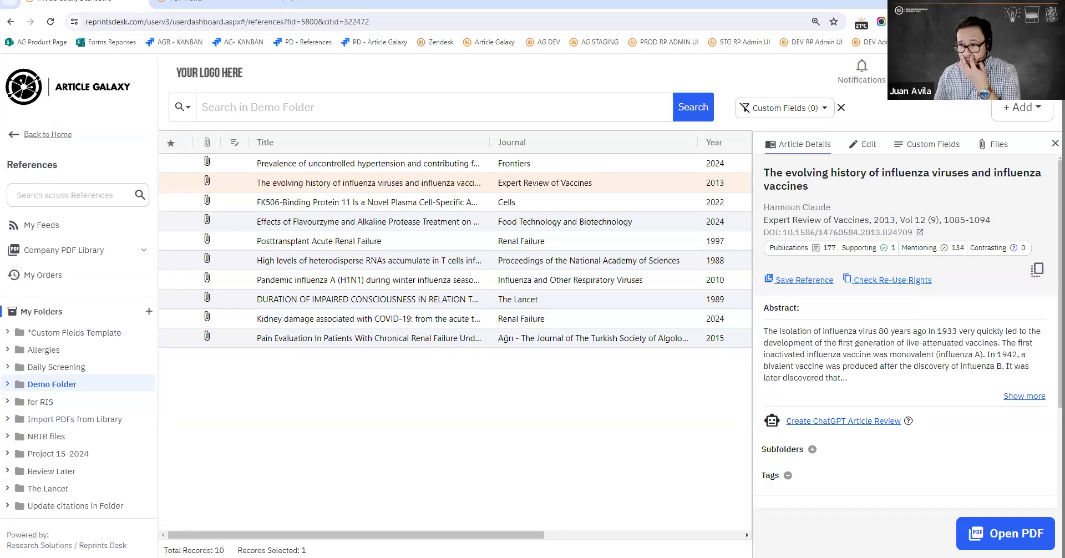
mouse_move(837, 261)
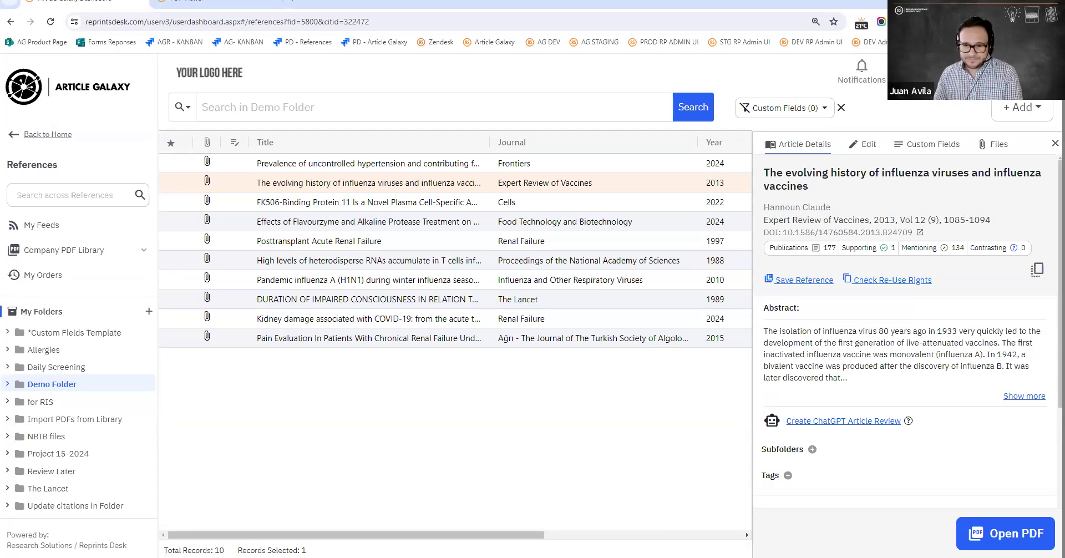
Switch to the PowerPoint presentation, resume the slide show and advance from "Live Demo" to the "Try it out yourself!" slide.
mouse_move(772, 557)
click(657, 521)
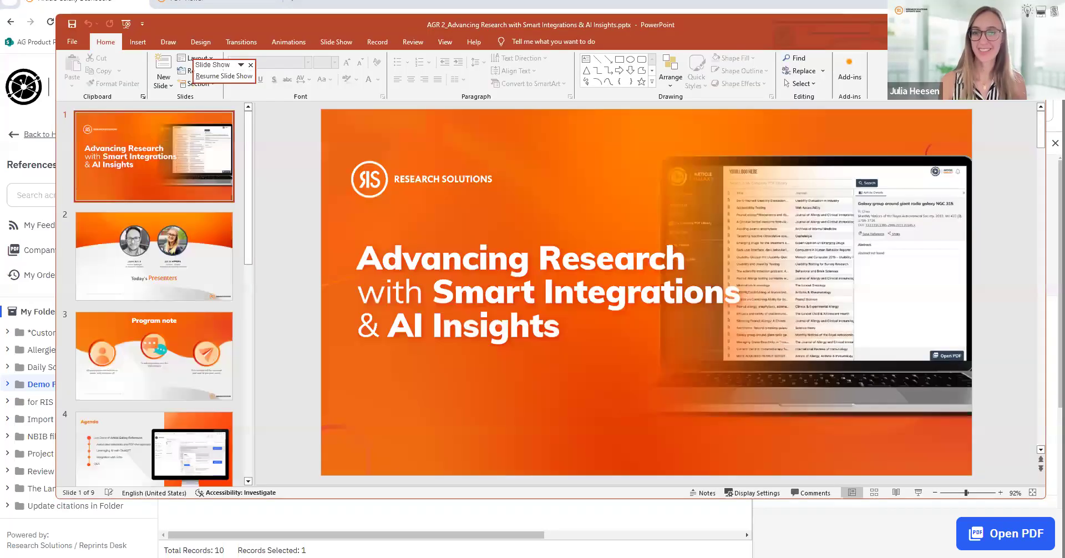
click(223, 76)
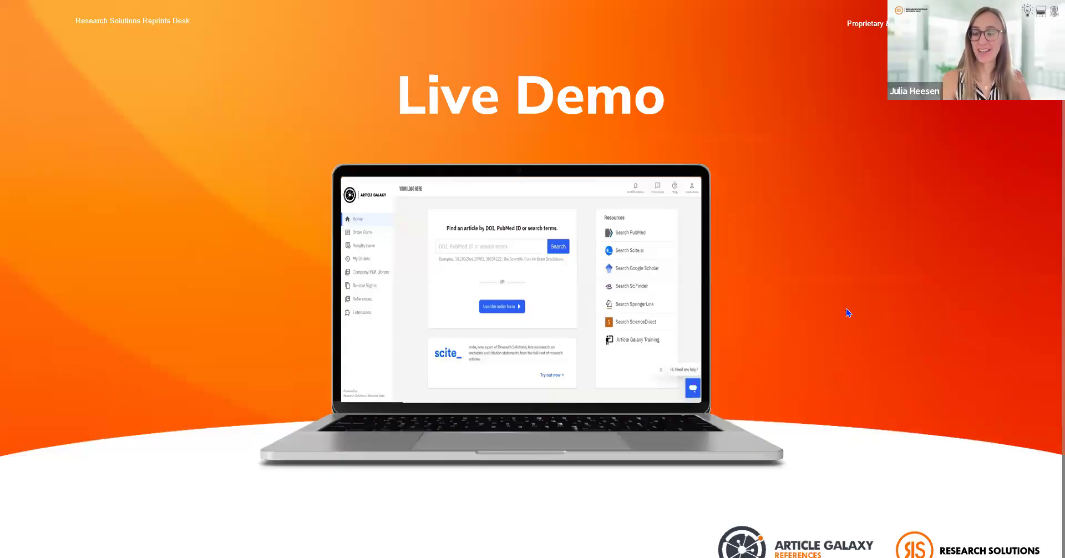
key(Right)
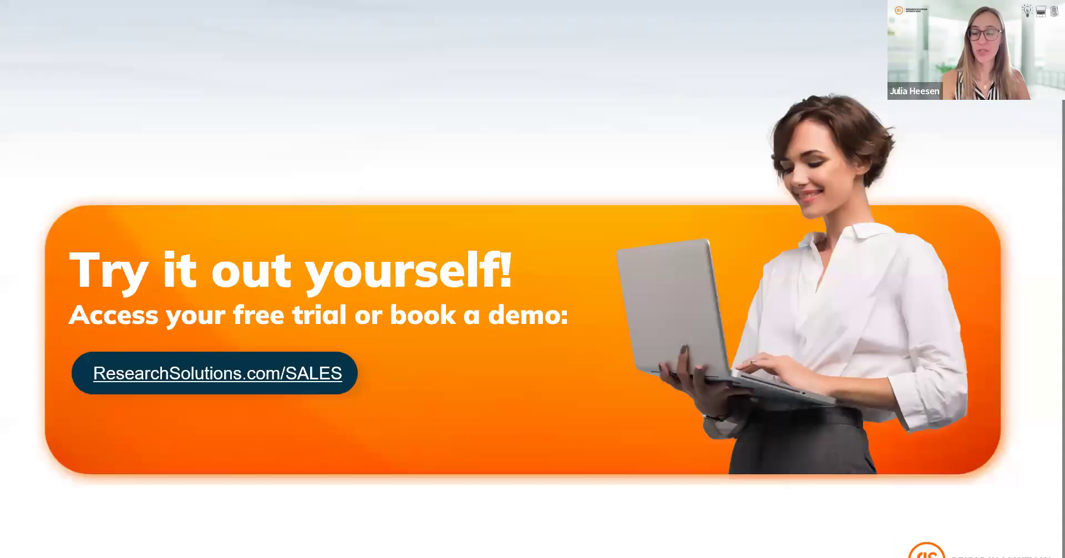